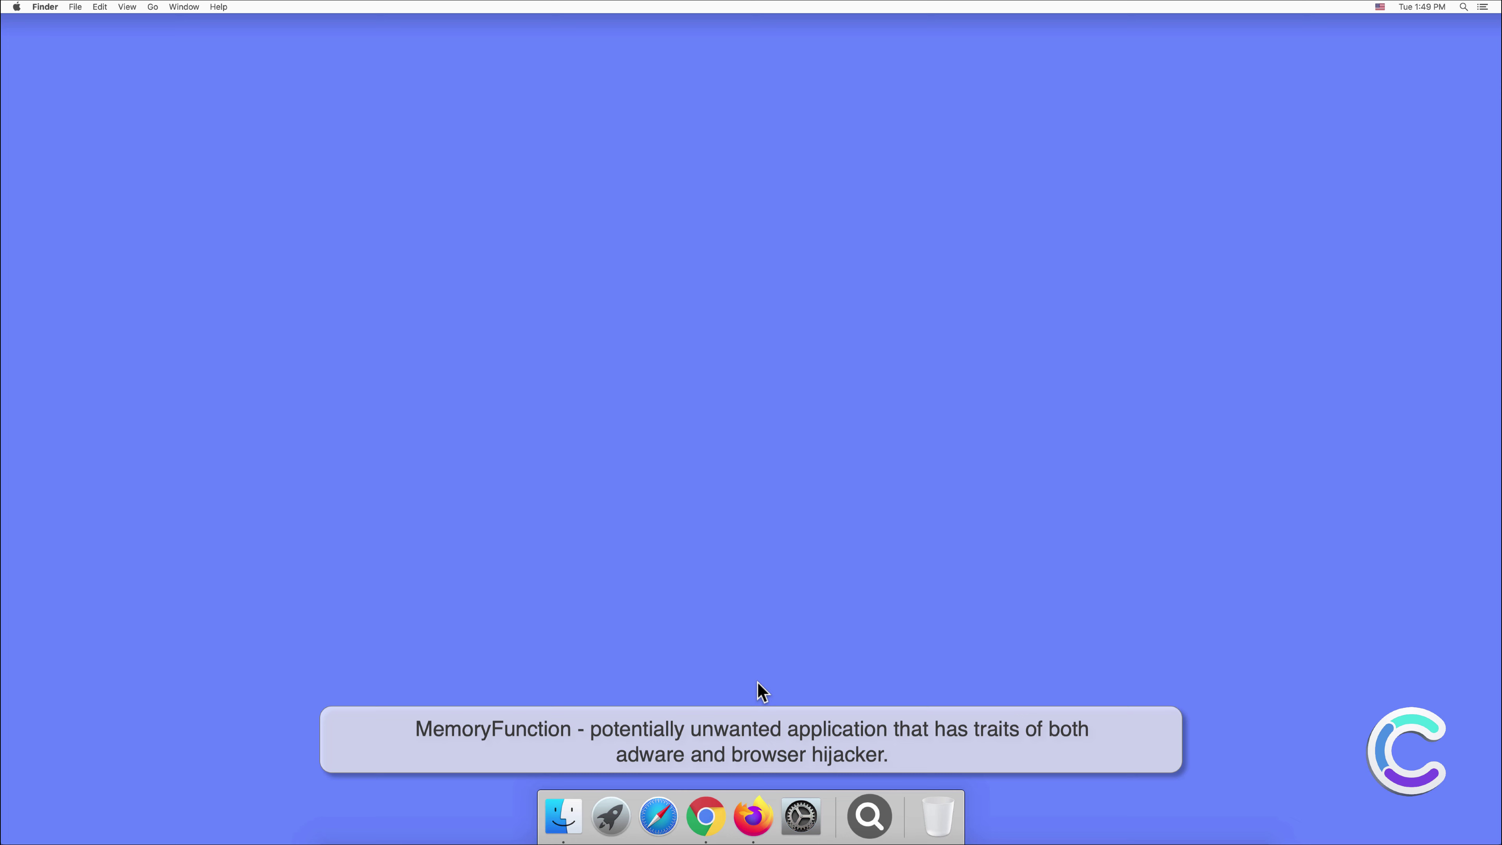
- Close the Finder Applications window, then launch Safari and open its Preferences
{"action": "left_click", "coordinate": [563, 815]}
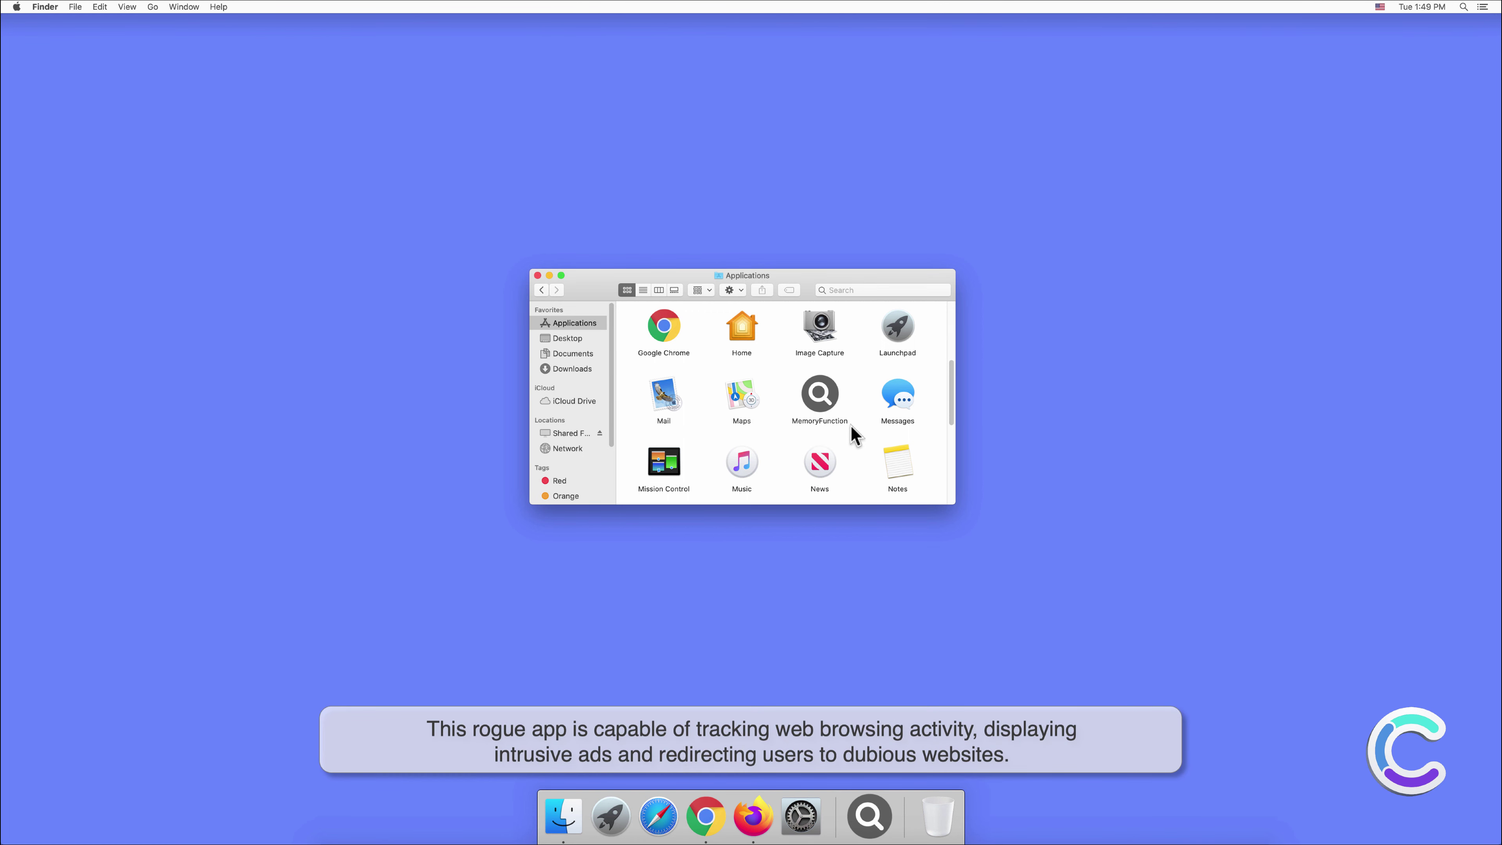
{"action": "left_click", "coordinate": [538, 275]}
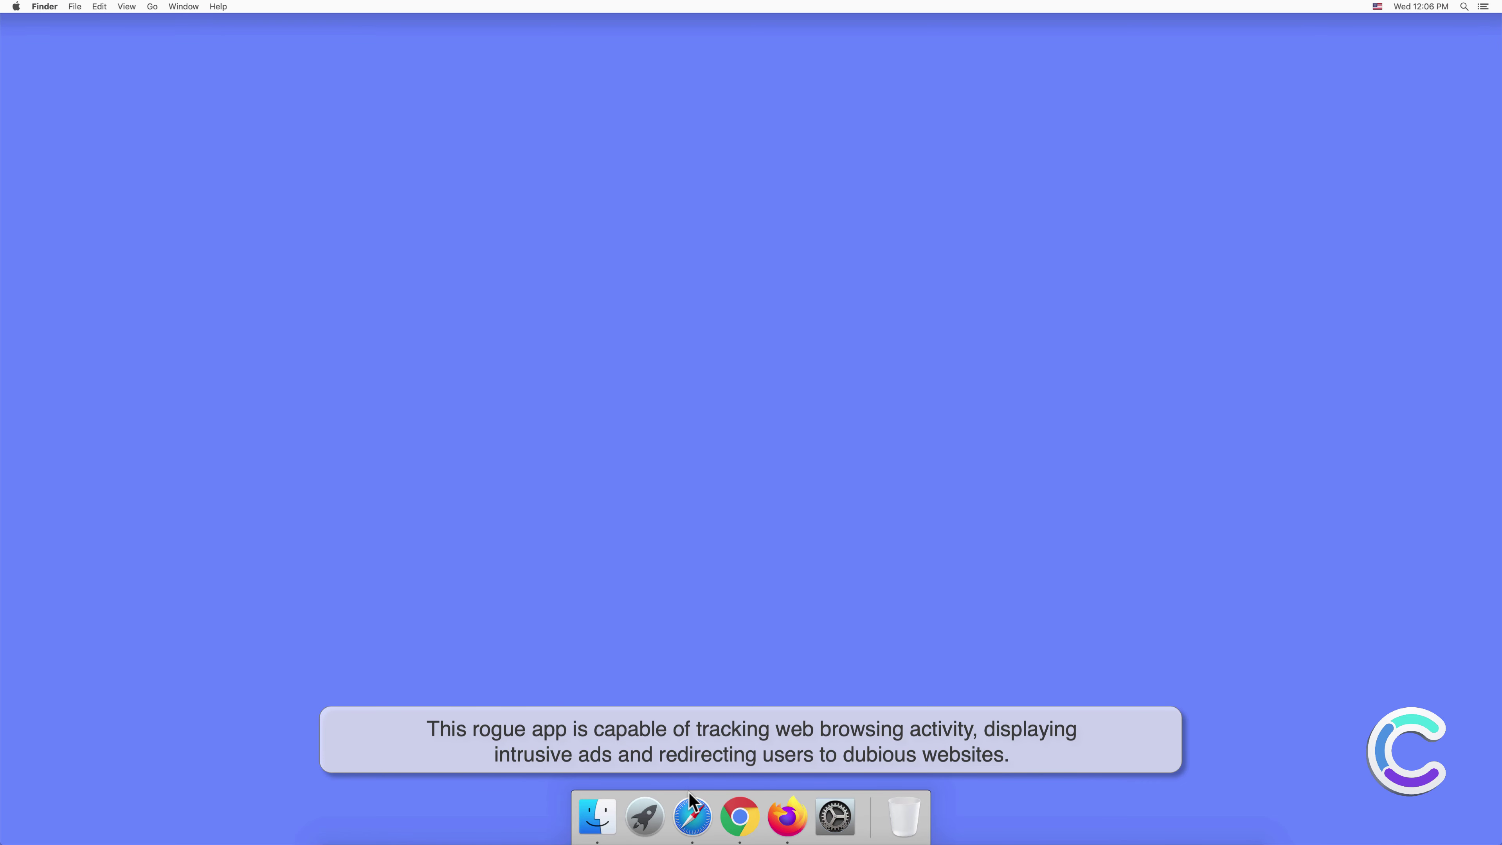
{"action": "left_click", "coordinate": [693, 816]}
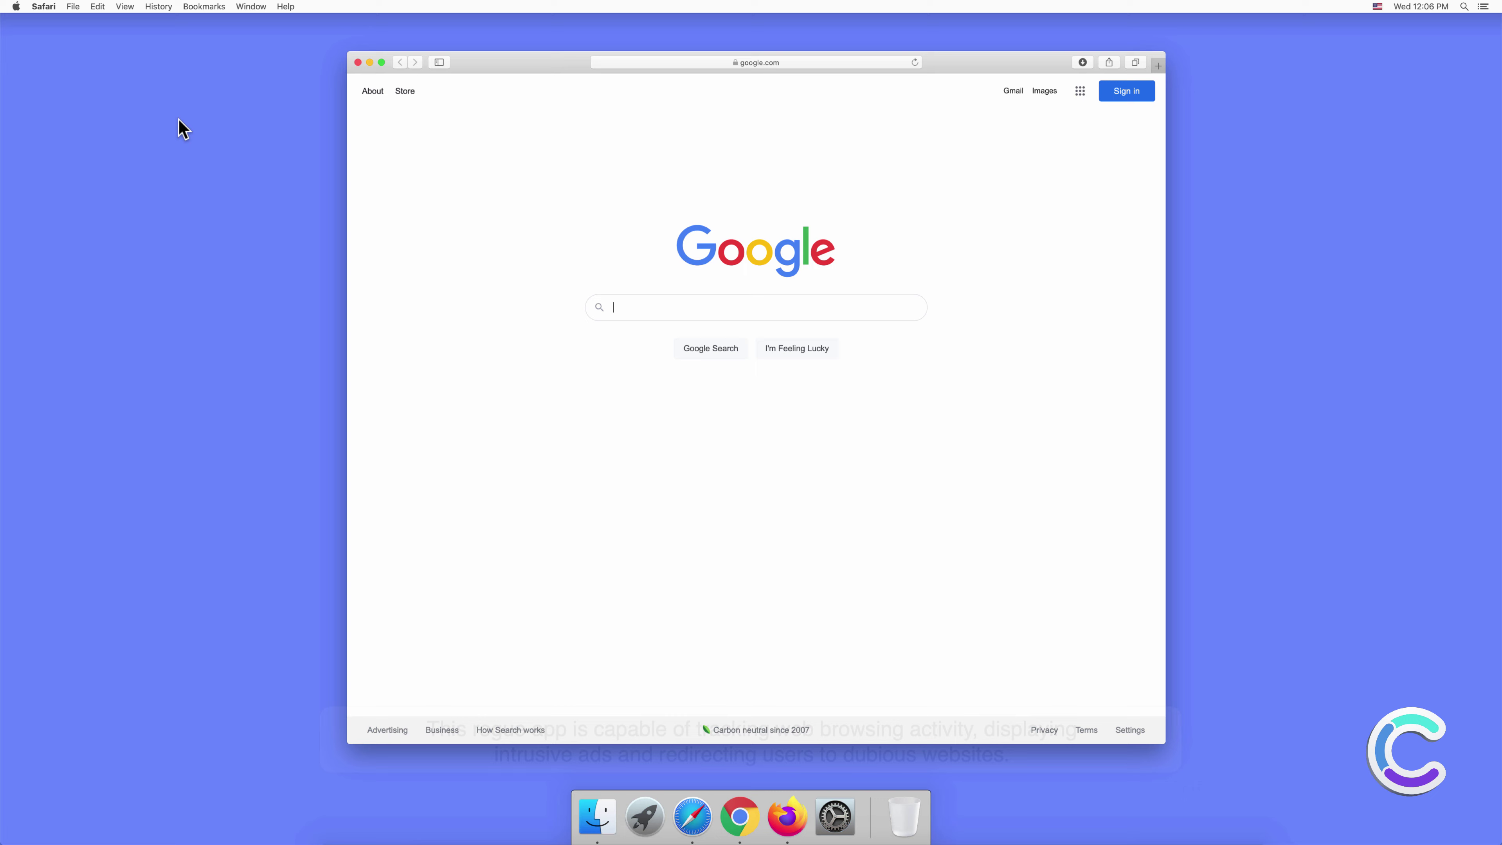
{"action": "left_click", "coordinate": [44, 6]}
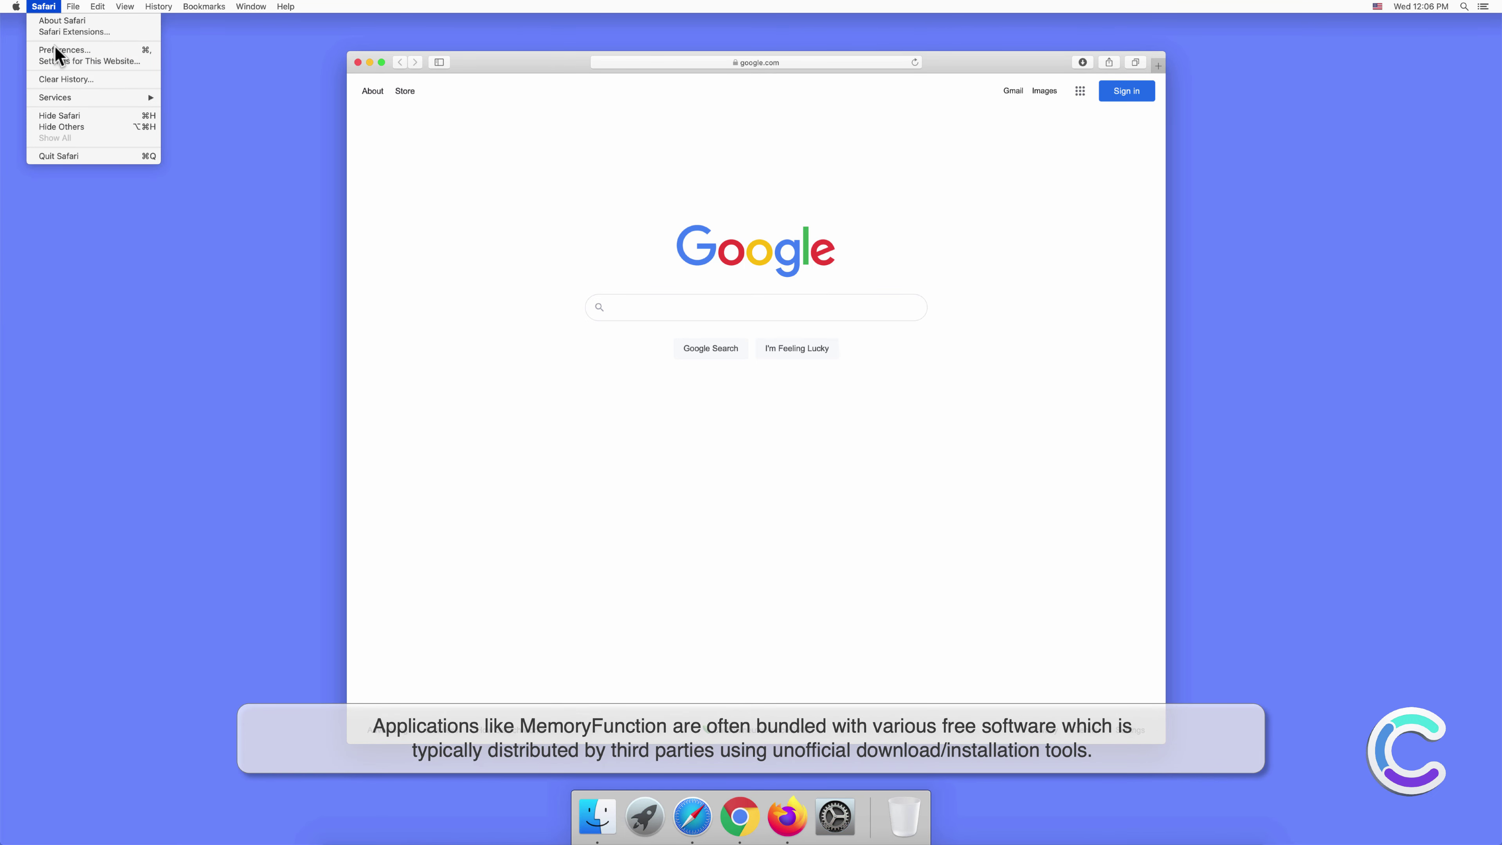
{"action": "left_click", "coordinate": [55, 49]}
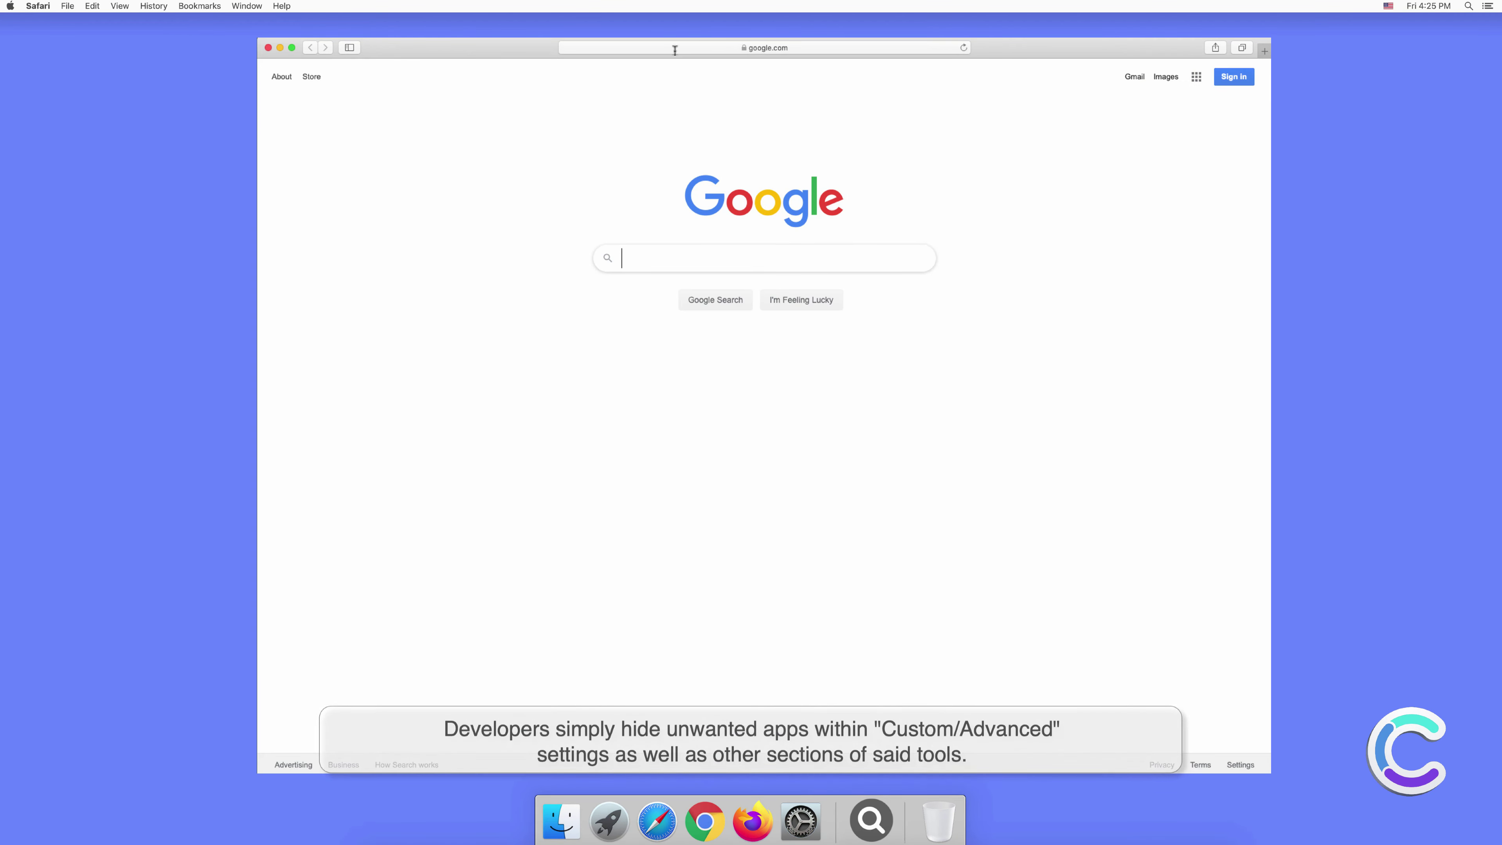
- Search for 'search engine test' from Safari's address bar
{"action": "left_click", "coordinate": [675, 49]}
{"action": "type", "text": "search e"}
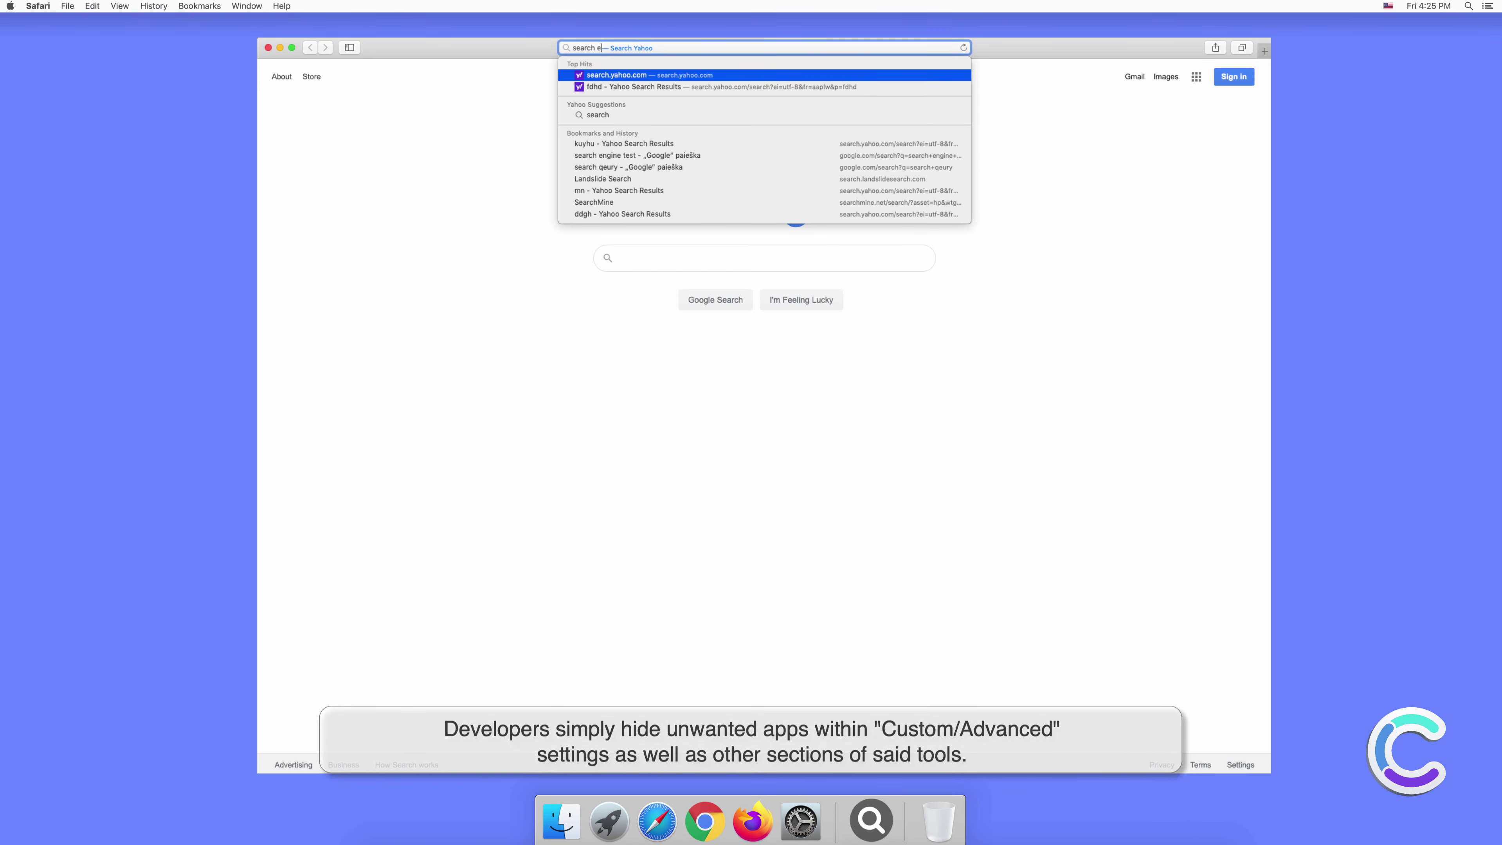
{"action": "type", "text": "ngine test"}
{"action": "key", "text": "Return"}
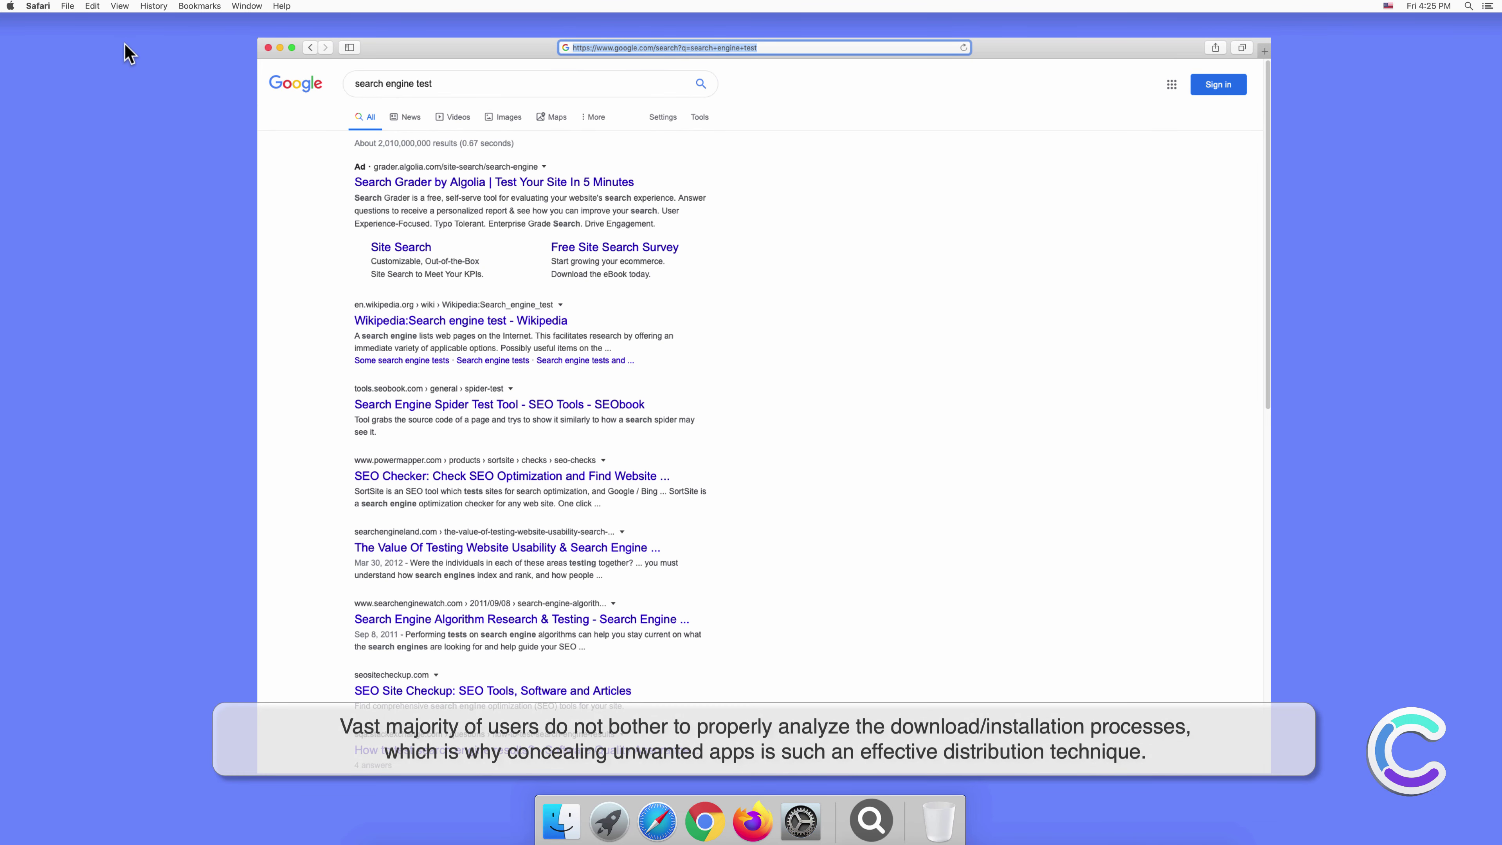
- Set Yahoo as Safari's default search engine in Preferences and close the window
{"action": "left_click", "coordinate": [39, 6]}
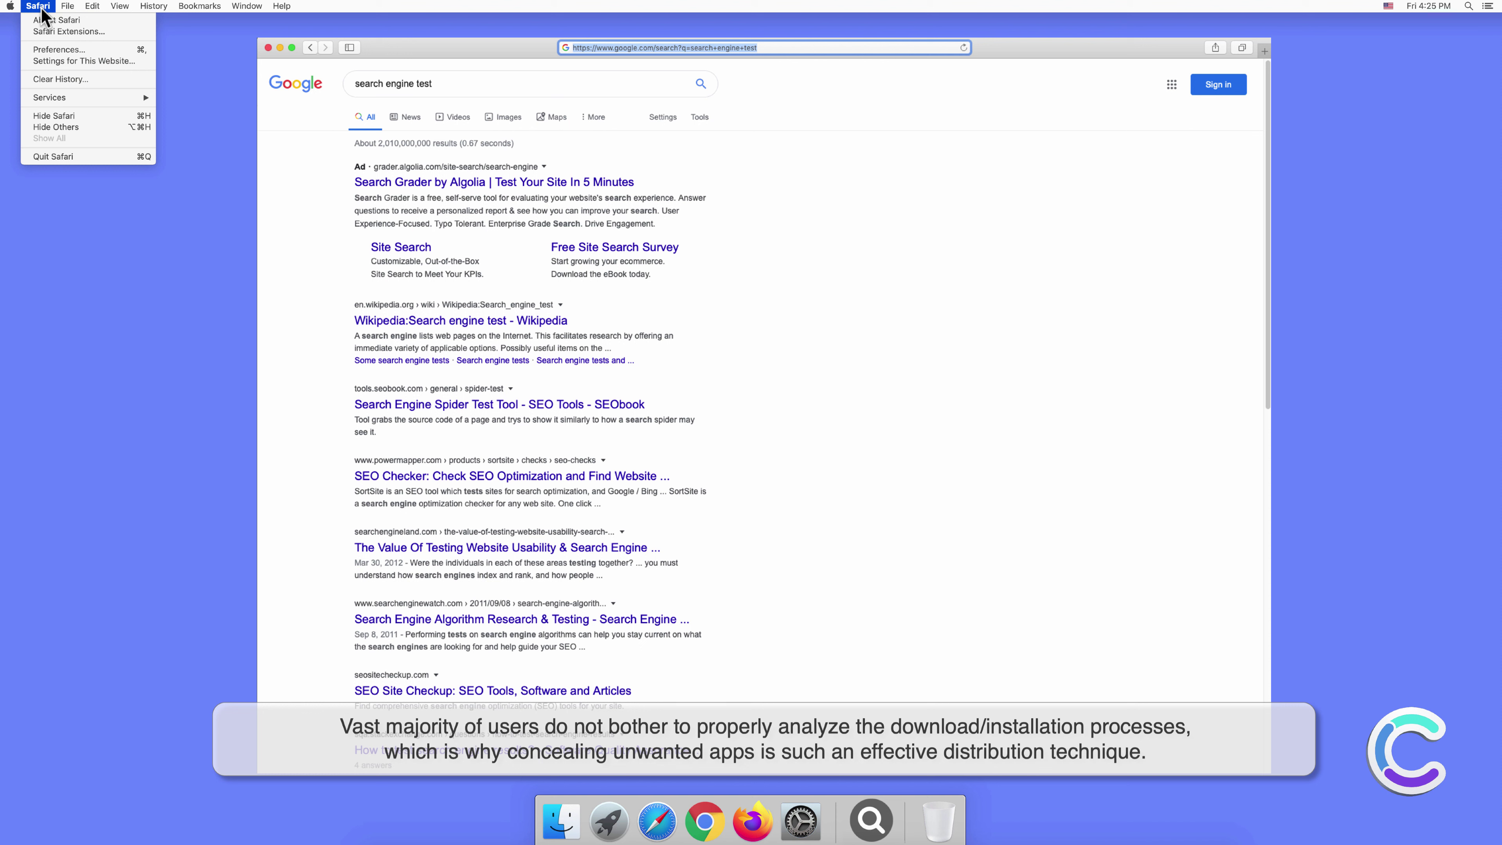
{"action": "left_click", "coordinate": [59, 49]}
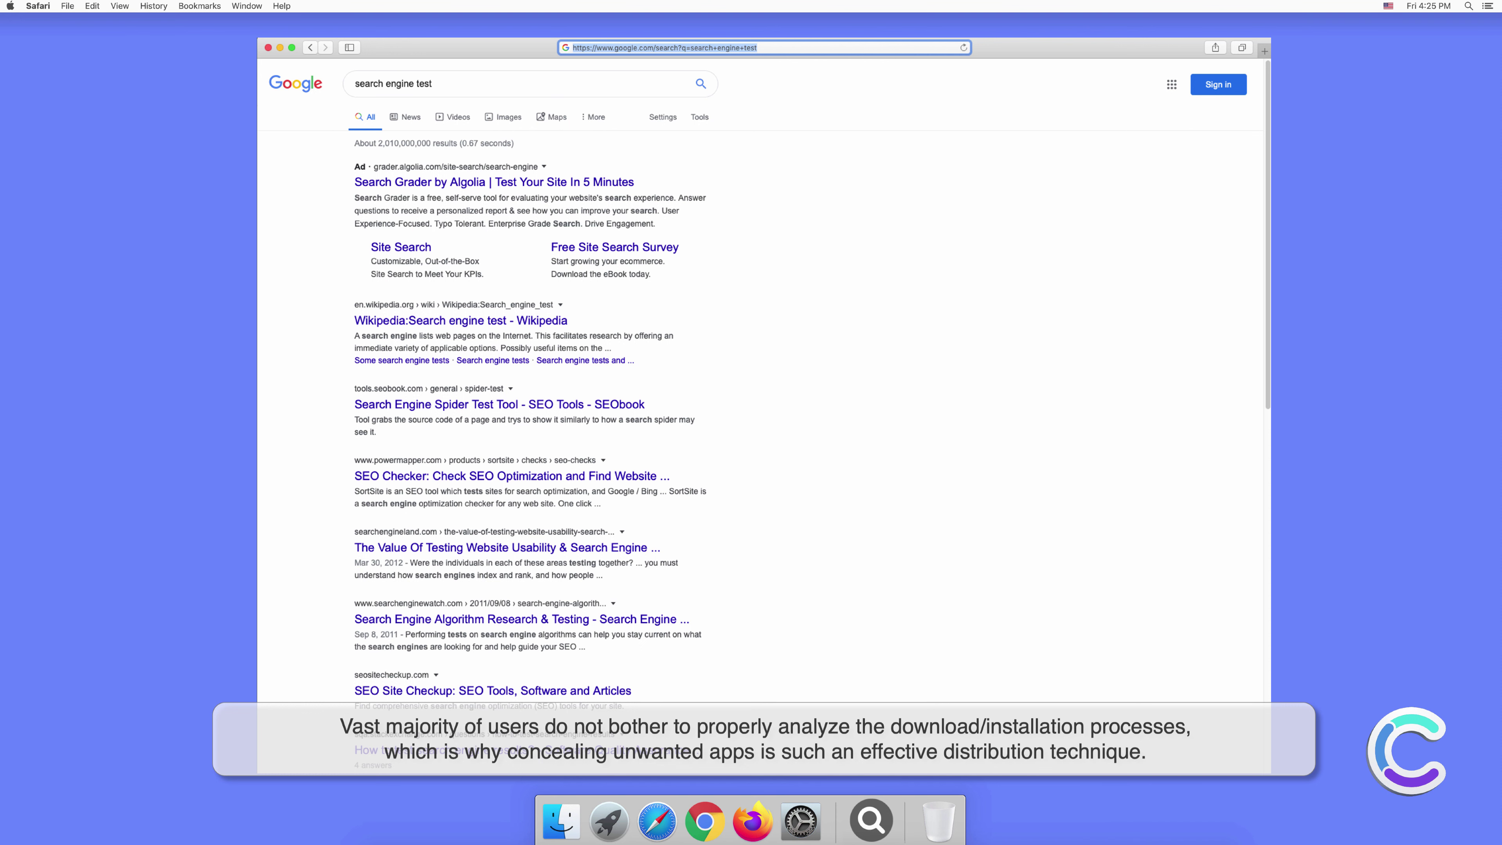
{"action": "left_click", "coordinate": [919, 300]}
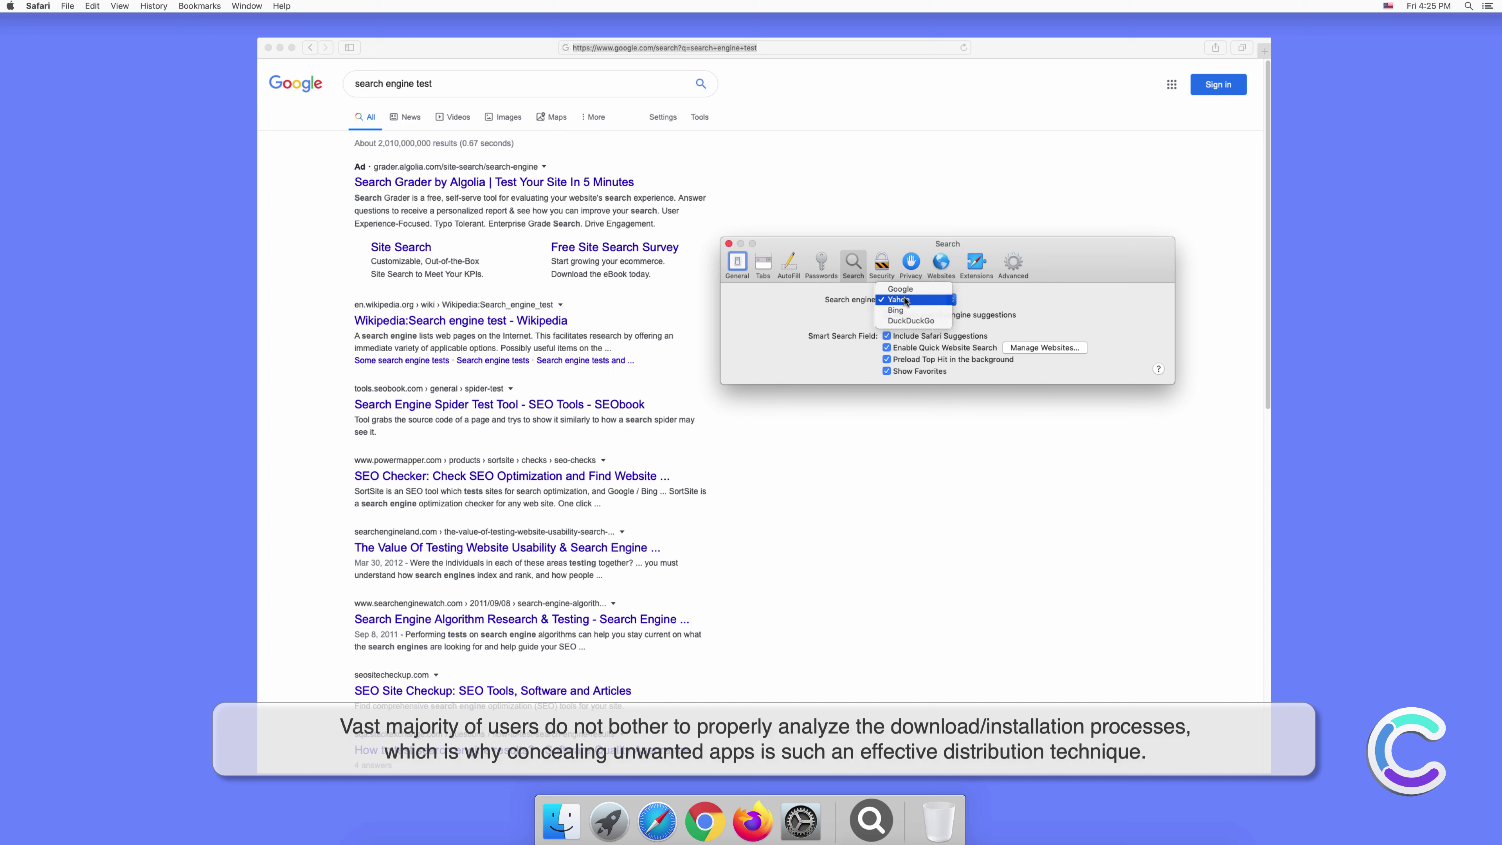
{"action": "left_click", "coordinate": [905, 300]}
{"action": "left_click", "coordinate": [729, 244]}
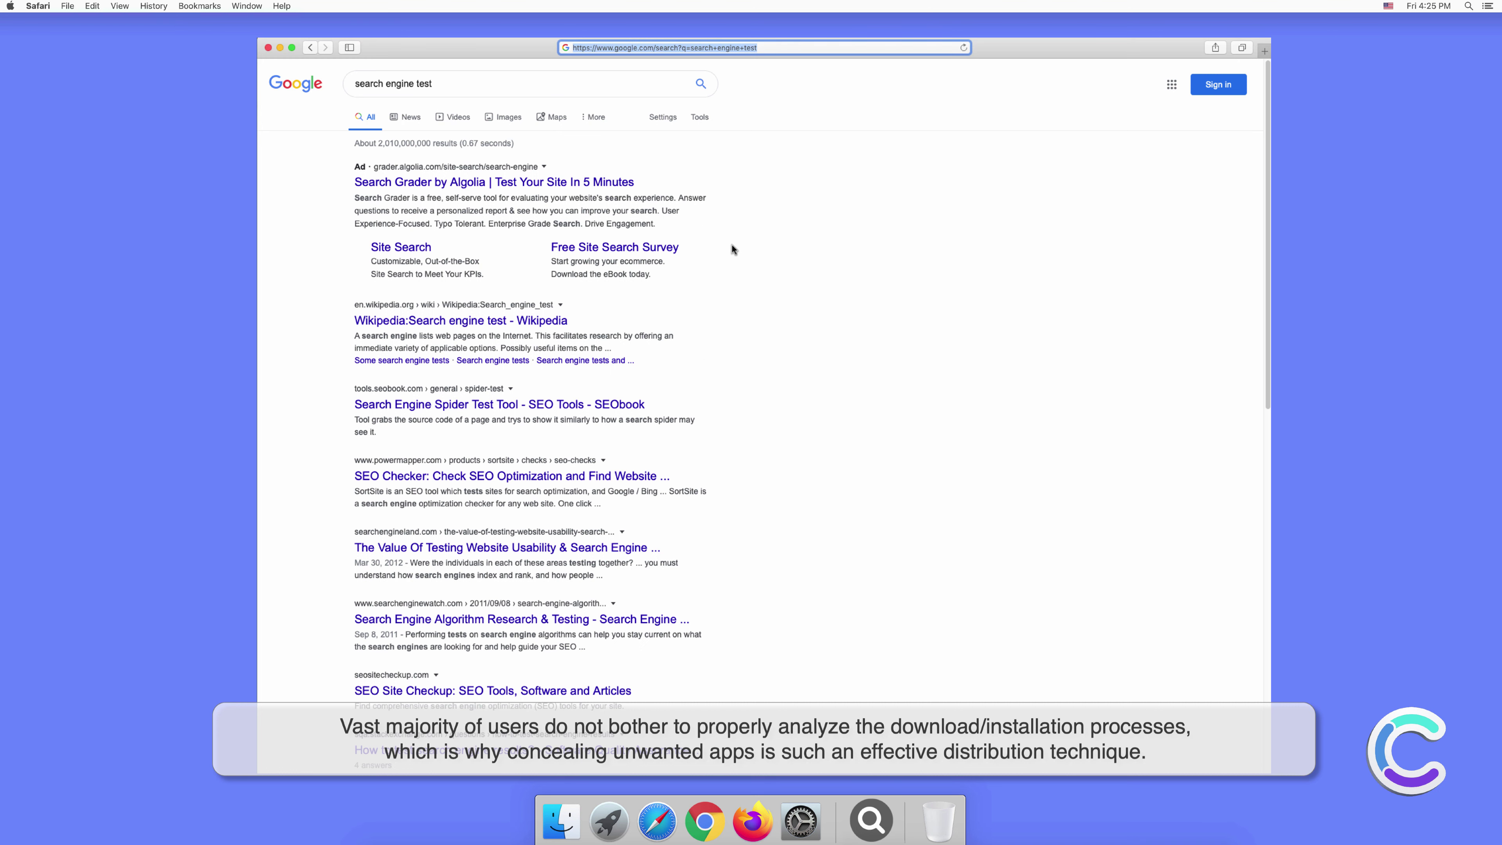
- In a new tab, enter the query 'testing search engine' in the address bar, correcting the typo
{"action": "left_click", "coordinate": [1264, 47]}
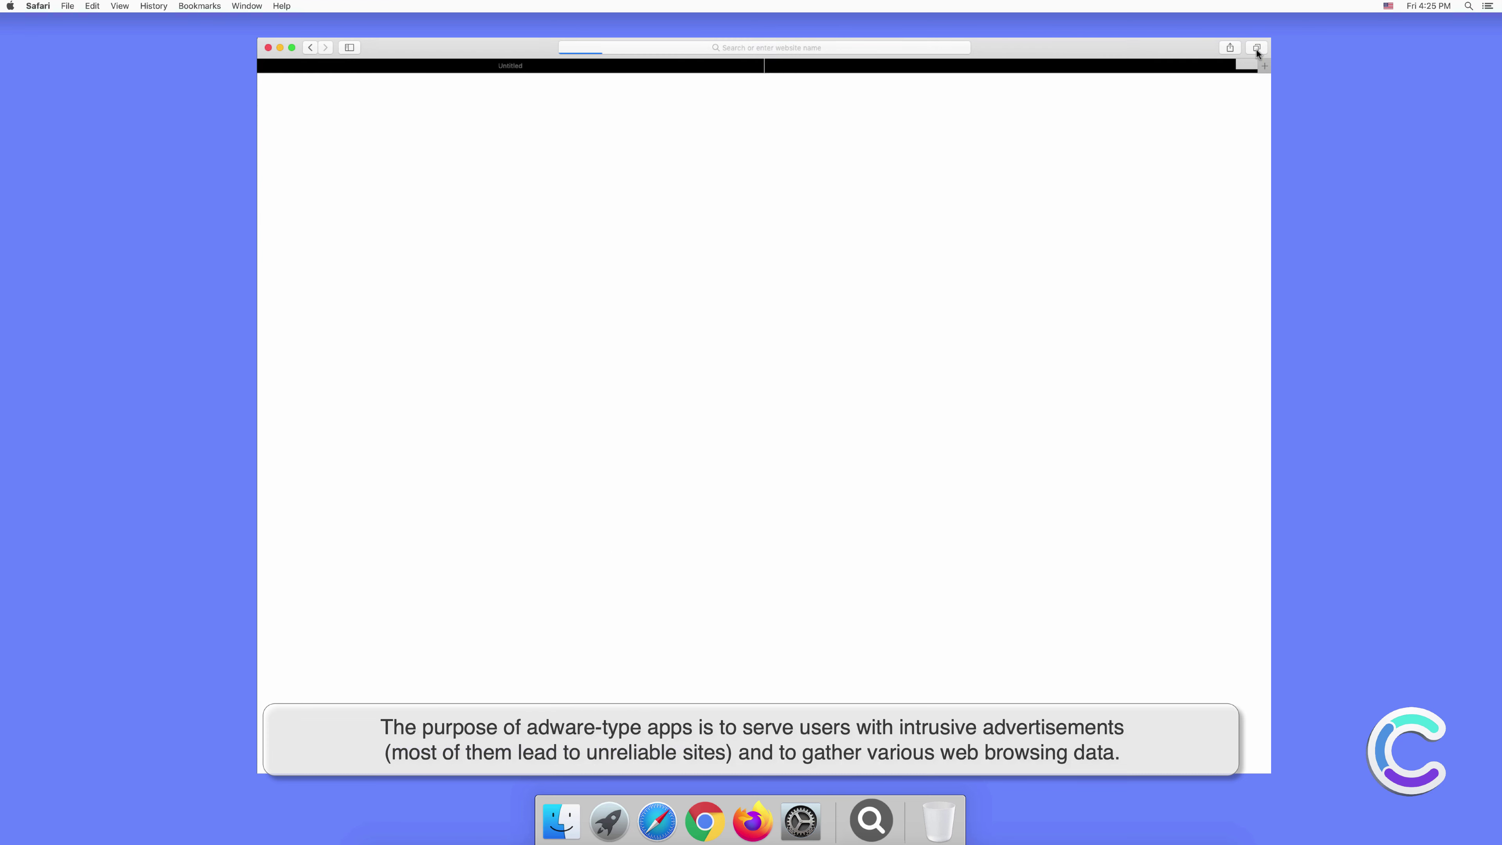
{"action": "left_click", "coordinate": [841, 46]}
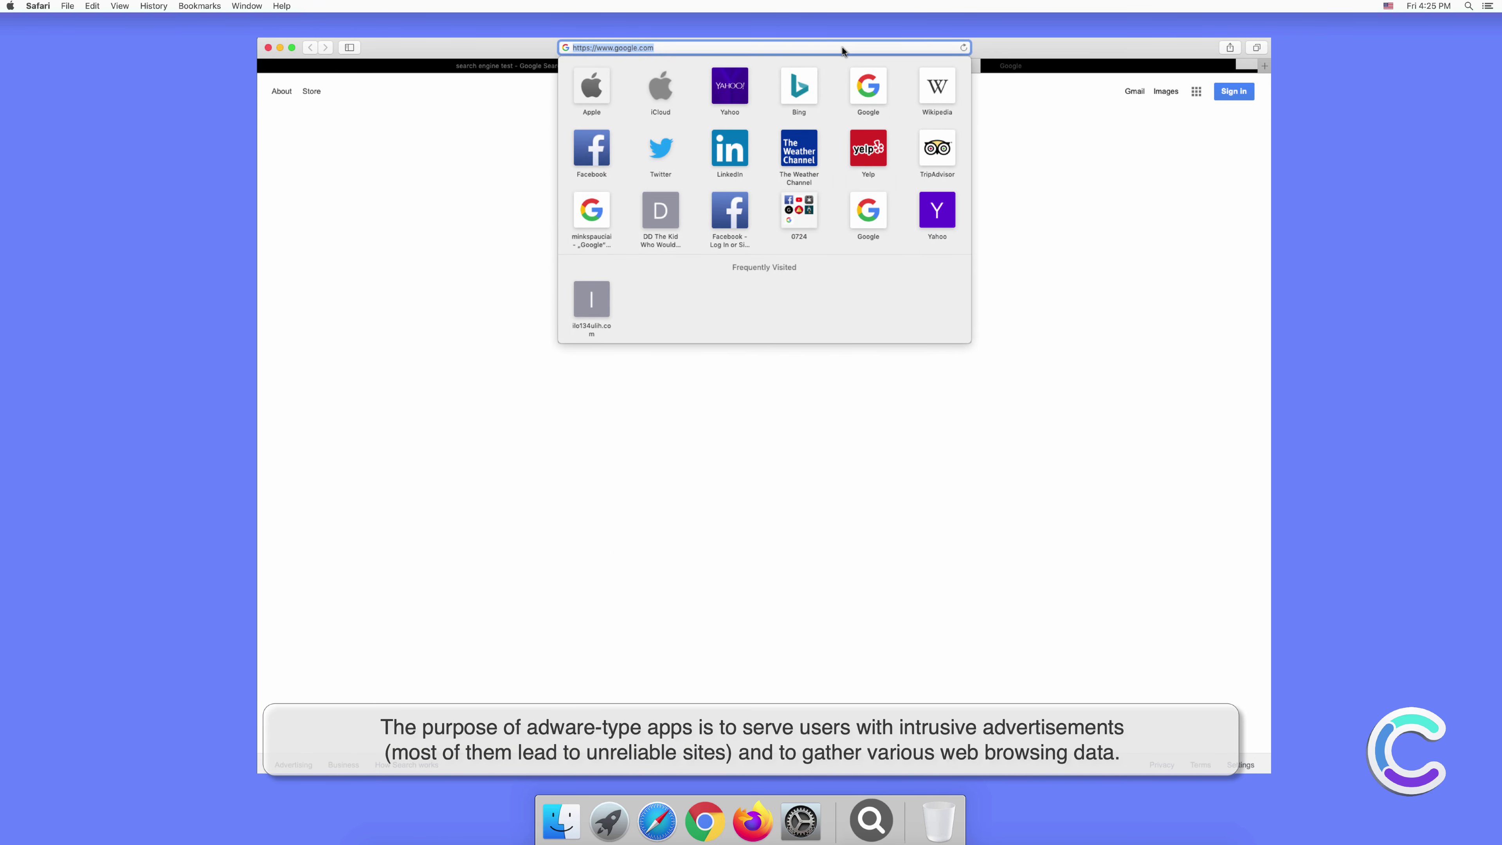
{"action": "type", "text": "testing"}
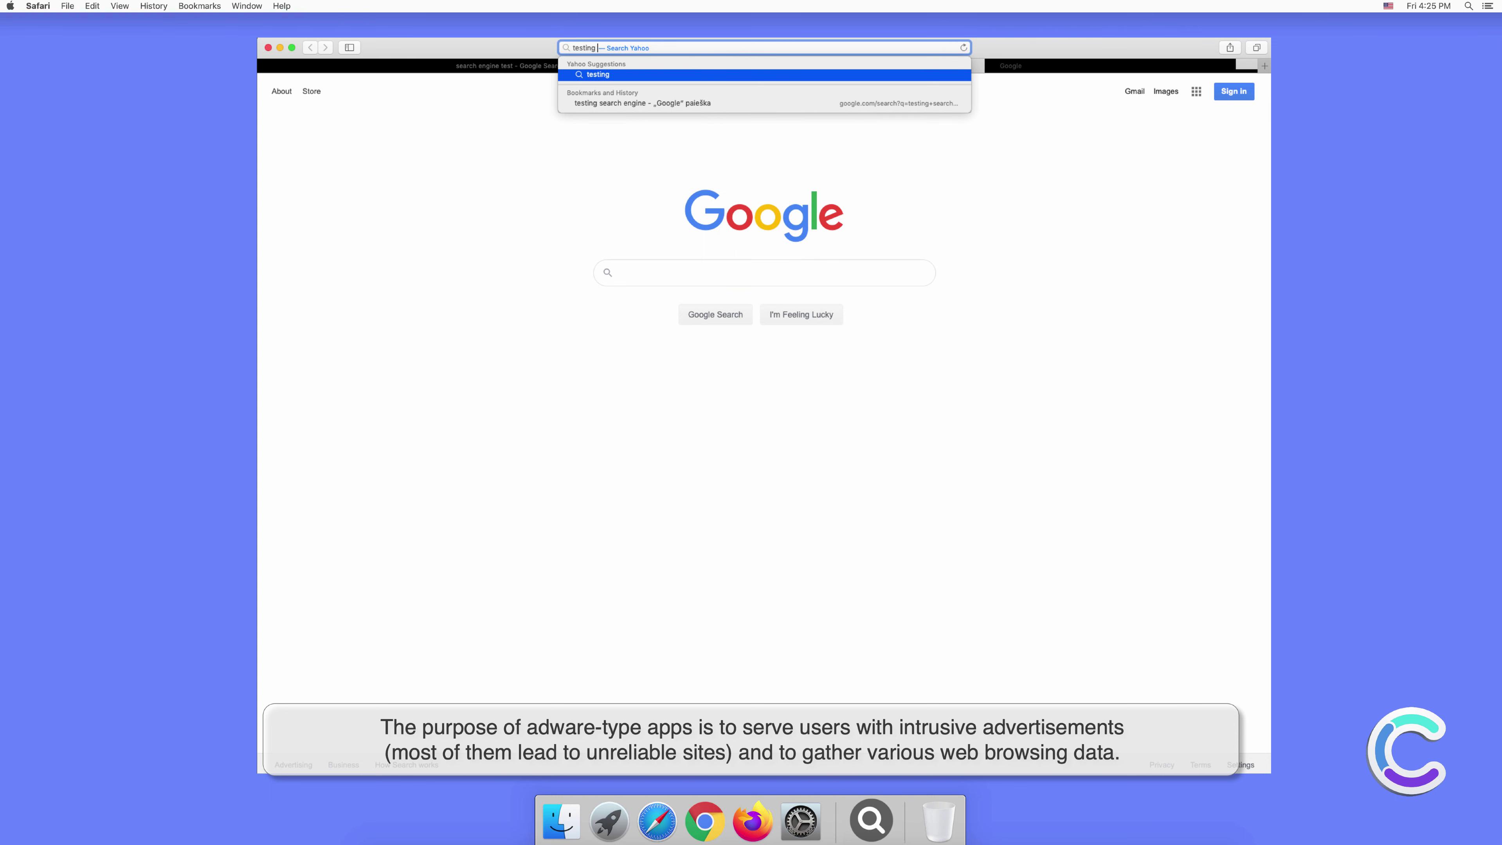
{"action": "type", "text": " searr"}
{"action": "key", "text": "BackSpace"}
{"action": "type", "text": "ch engine"}
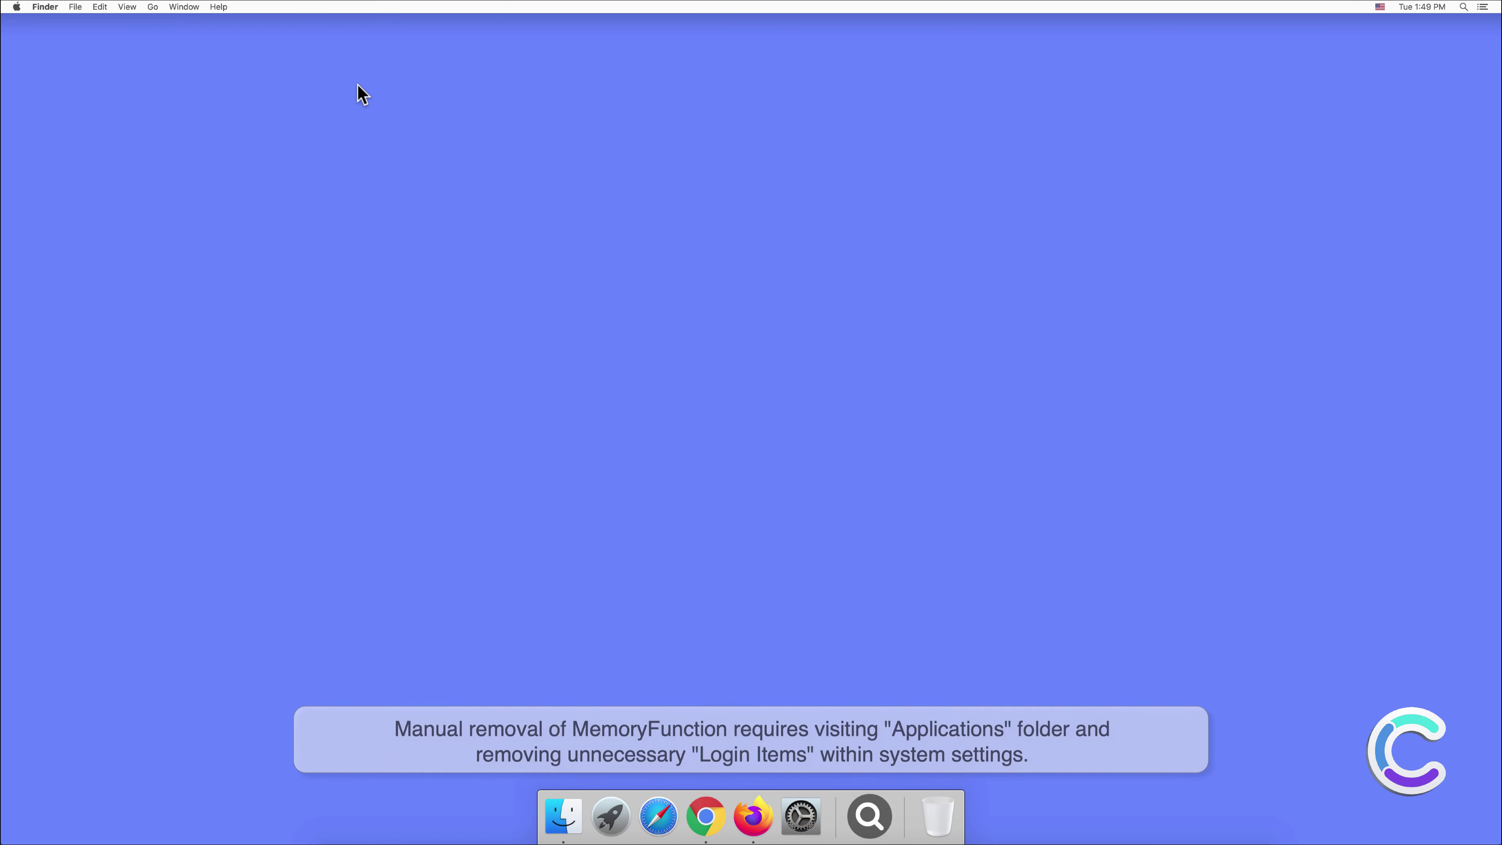
- Move the MemoryFunction app from Applications to the Trash using its context menu
{"action": "left_click", "coordinate": [565, 816]}
{"action": "left_click", "coordinate": [574, 325]}
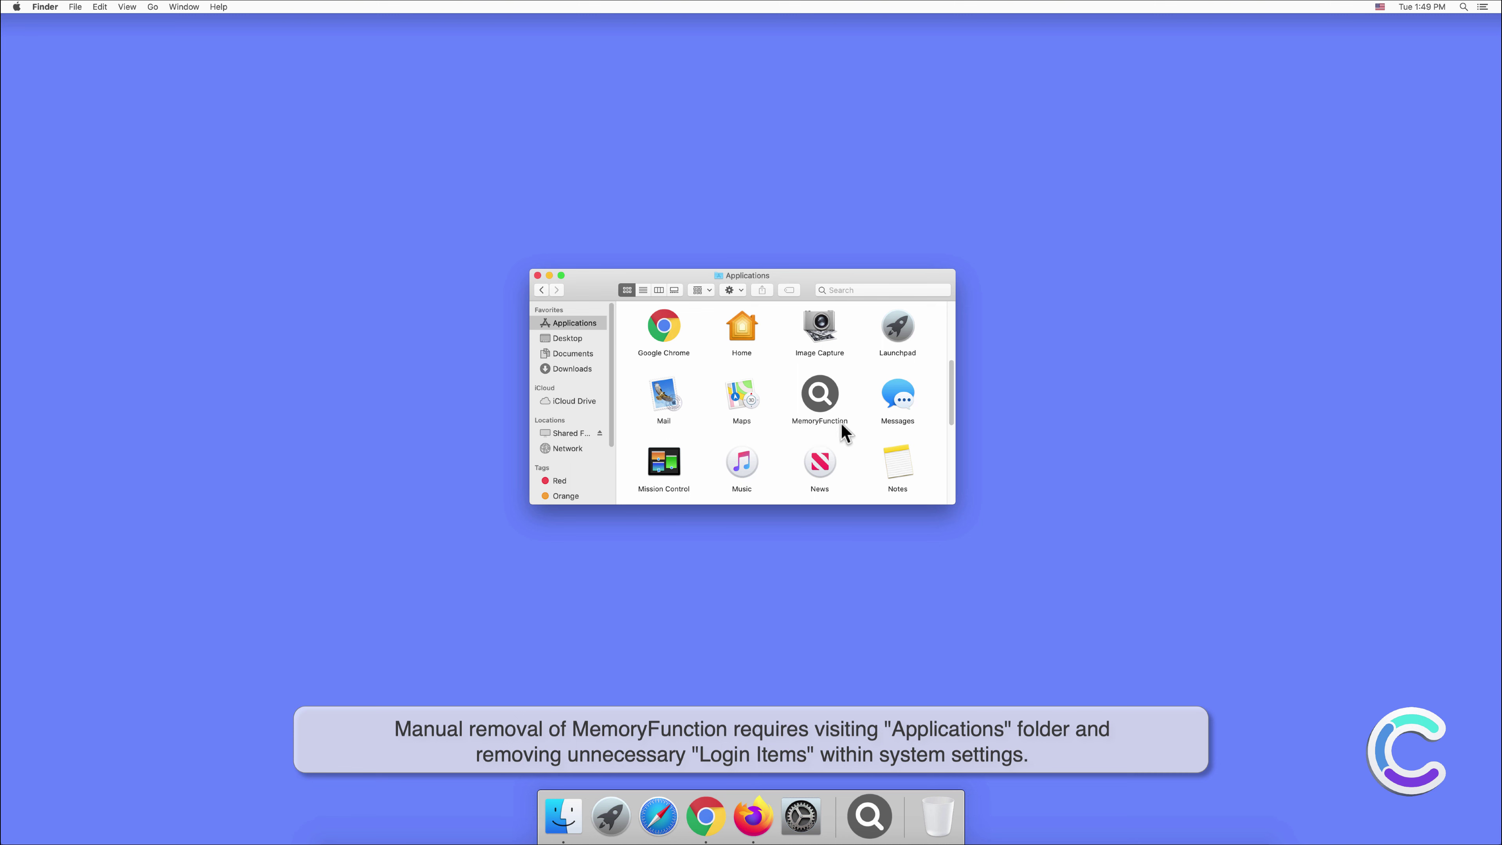
{"action": "right_click", "coordinate": [813, 393]}
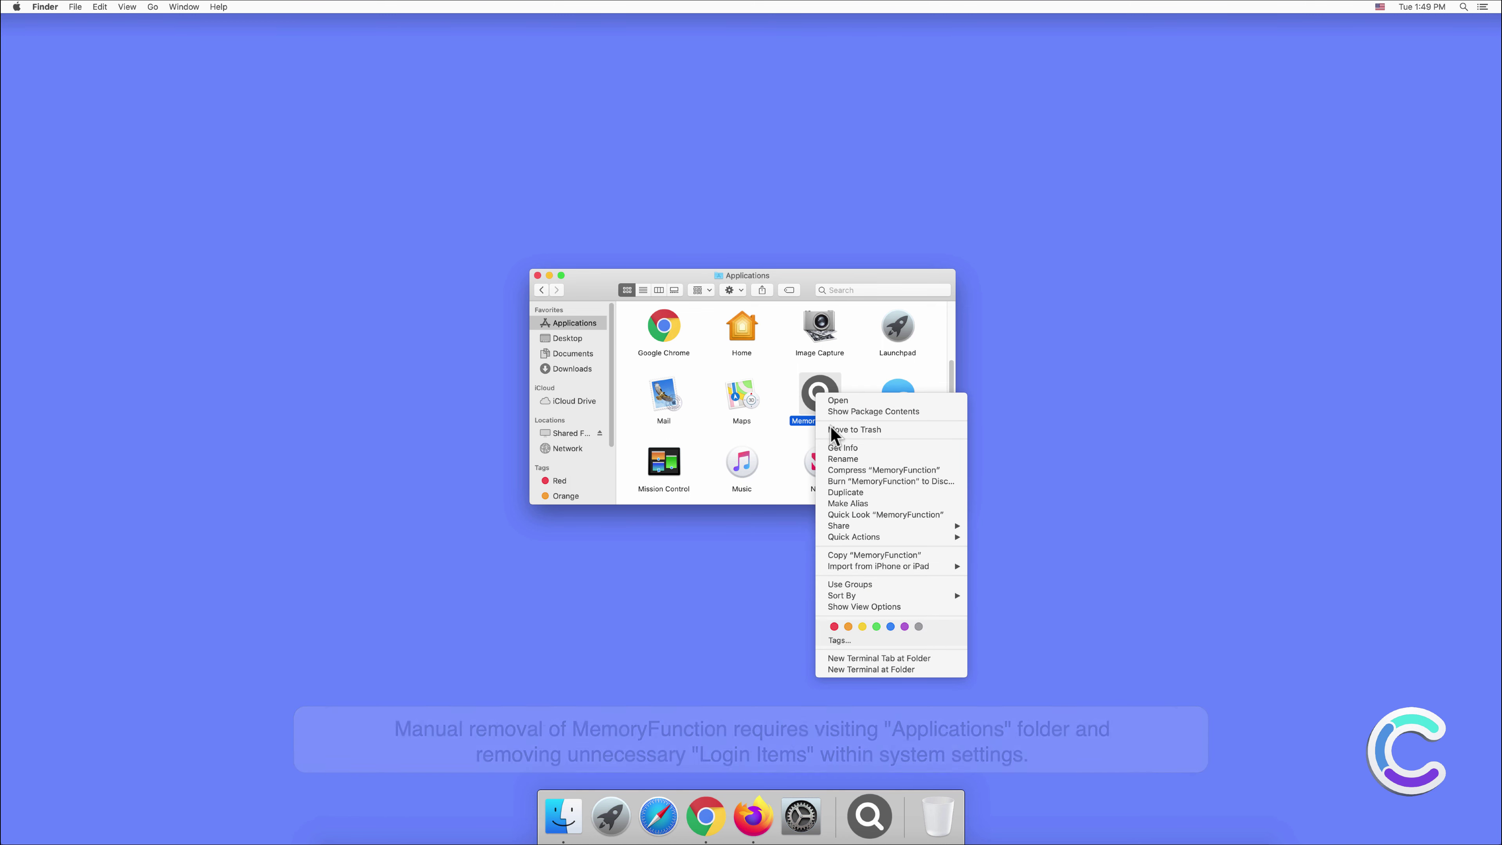
{"action": "left_click", "coordinate": [831, 431]}
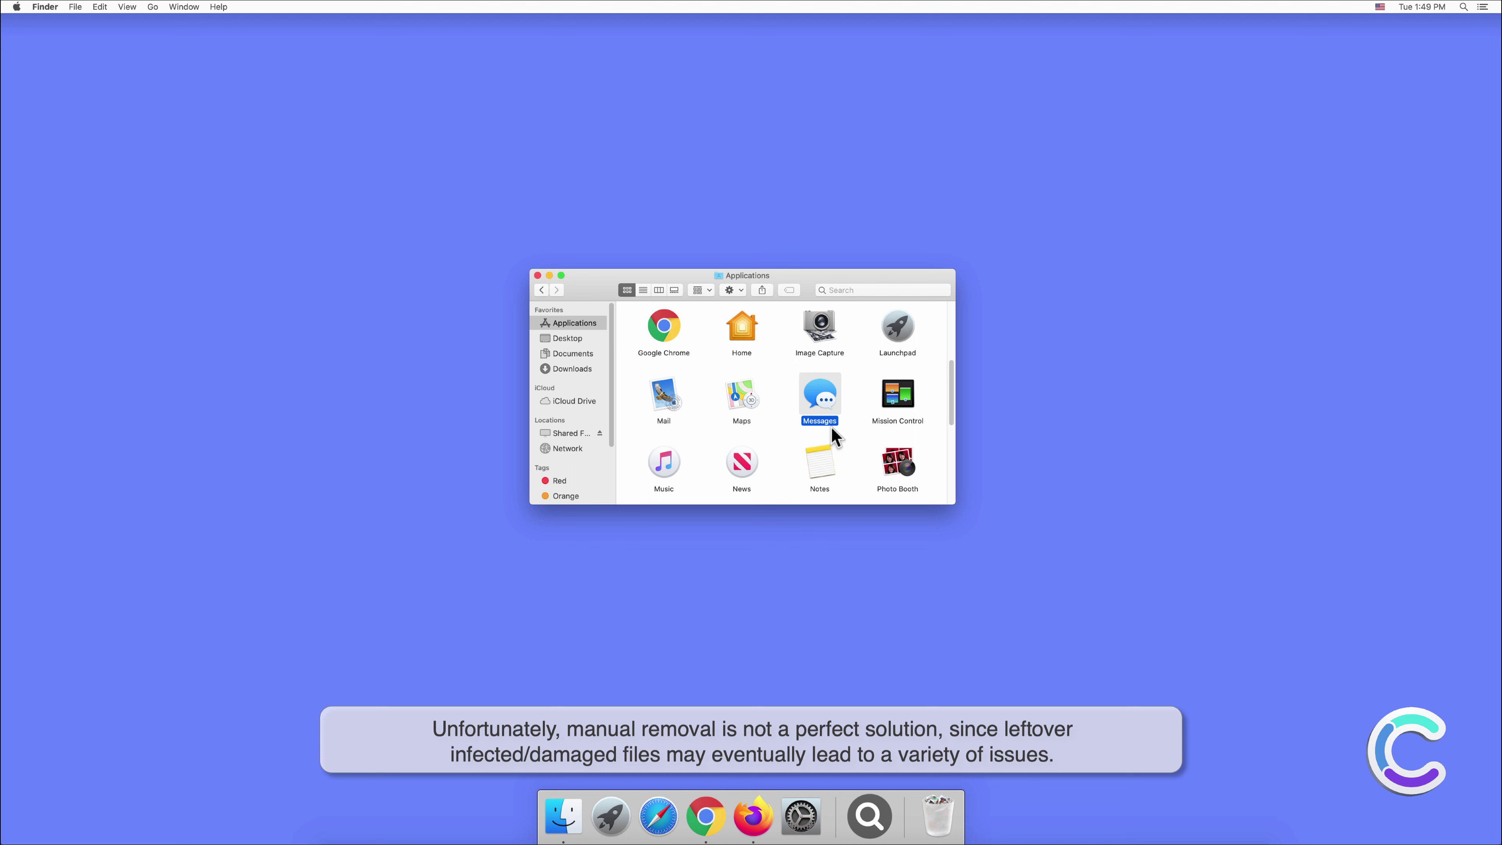
{"action": "left_click", "coordinate": [537, 276]}
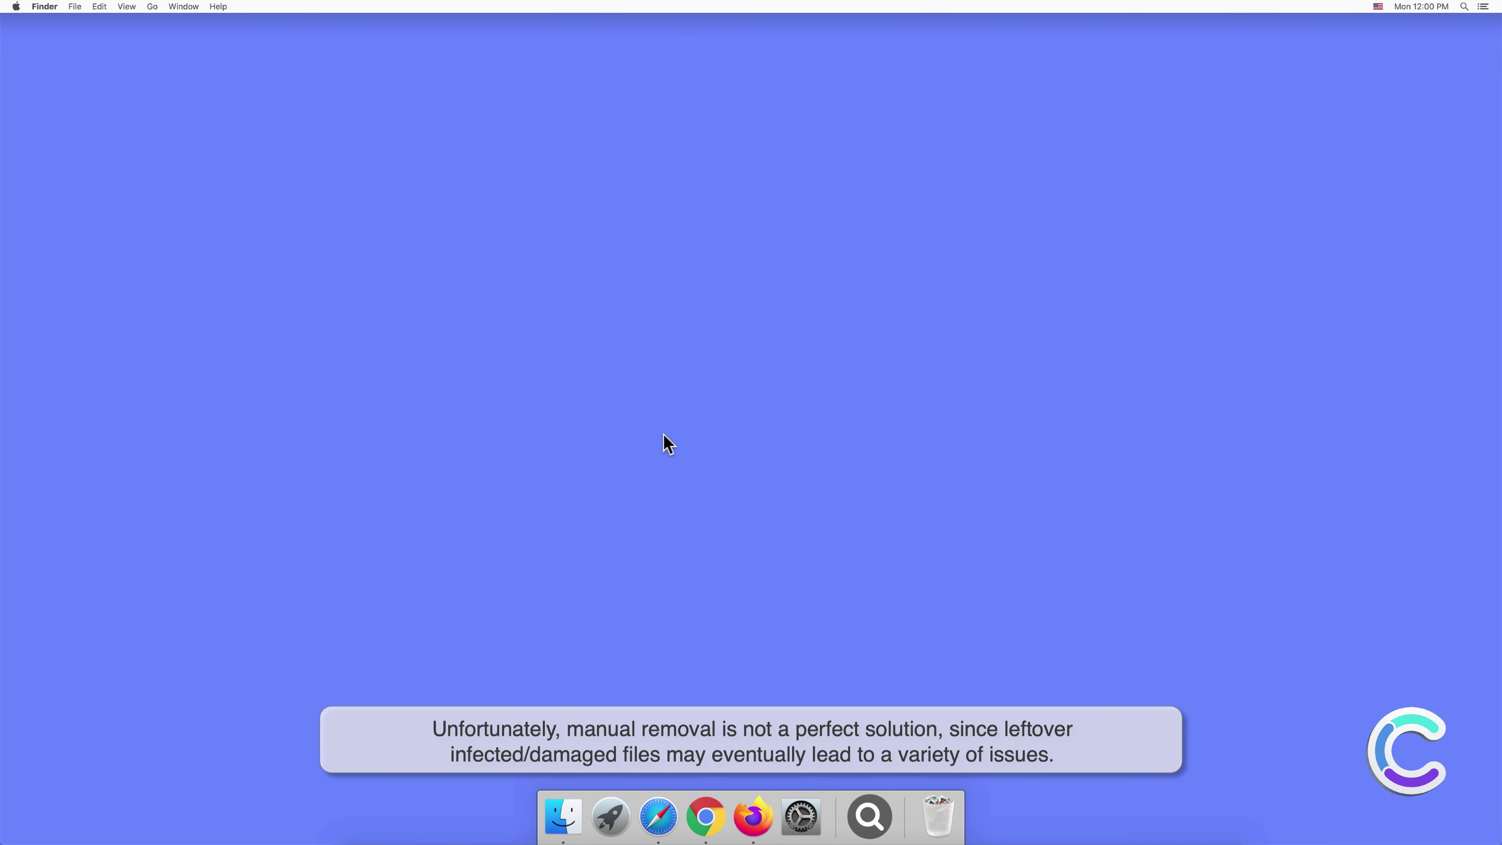
{"action": "left_click", "coordinate": [801, 815]}
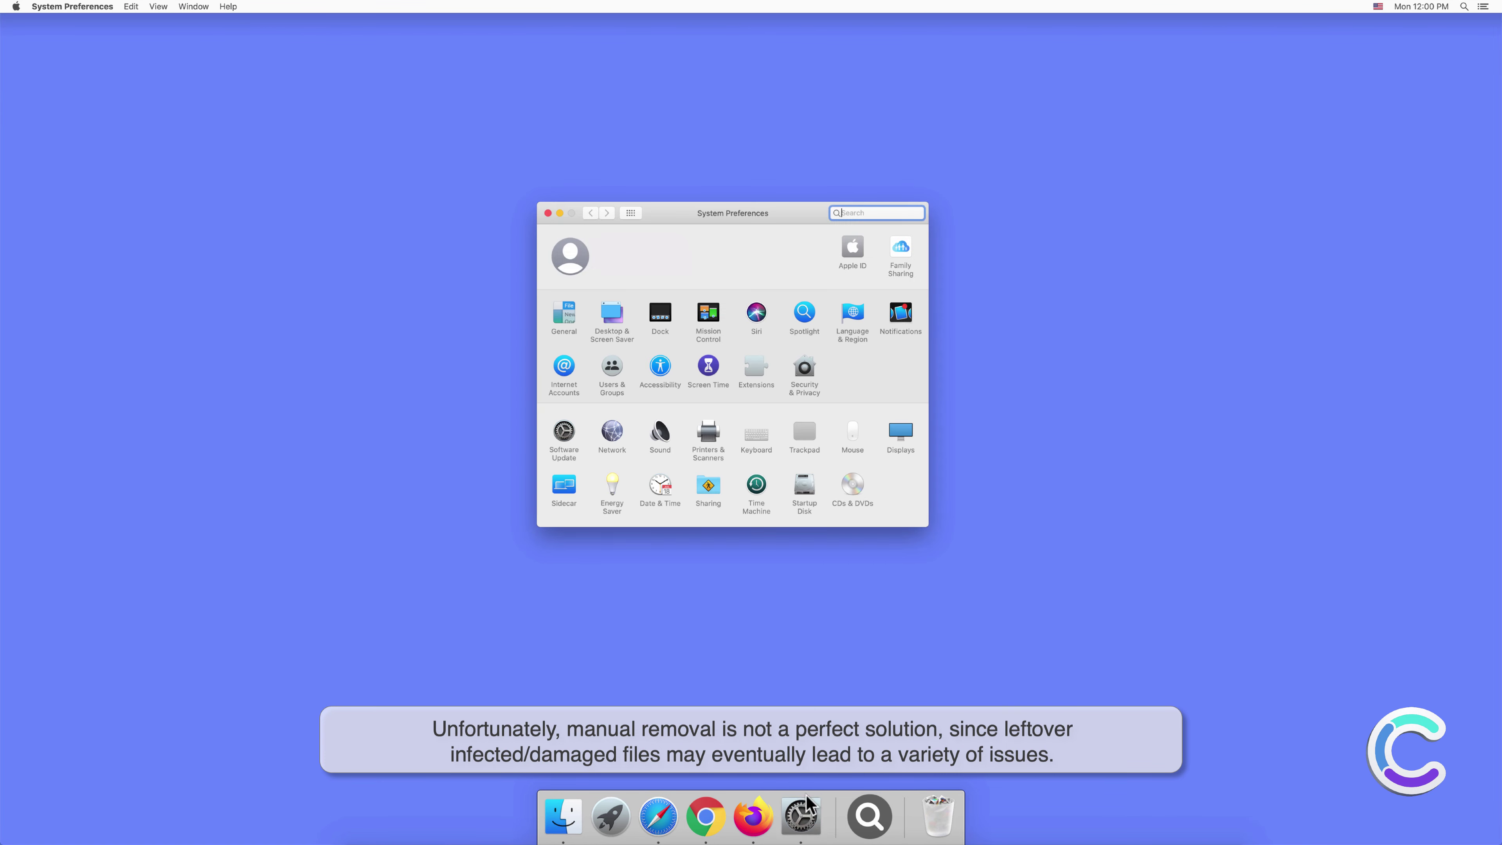
{"action": "left_click", "coordinate": [610, 369]}
{"action": "left_click", "coordinate": [807, 241]}
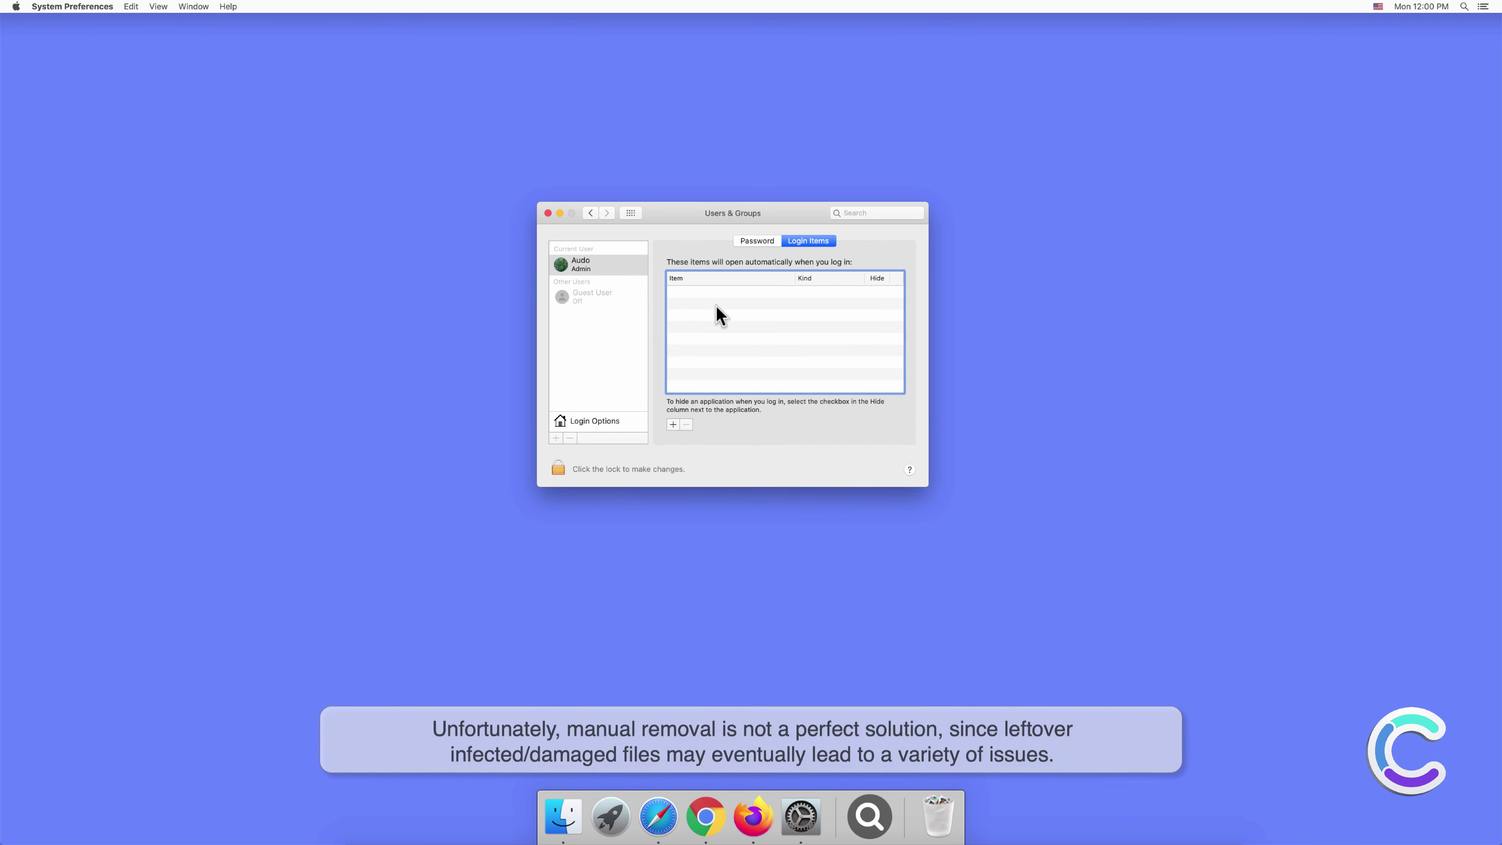
{"action": "left_click", "coordinate": [548, 213]}
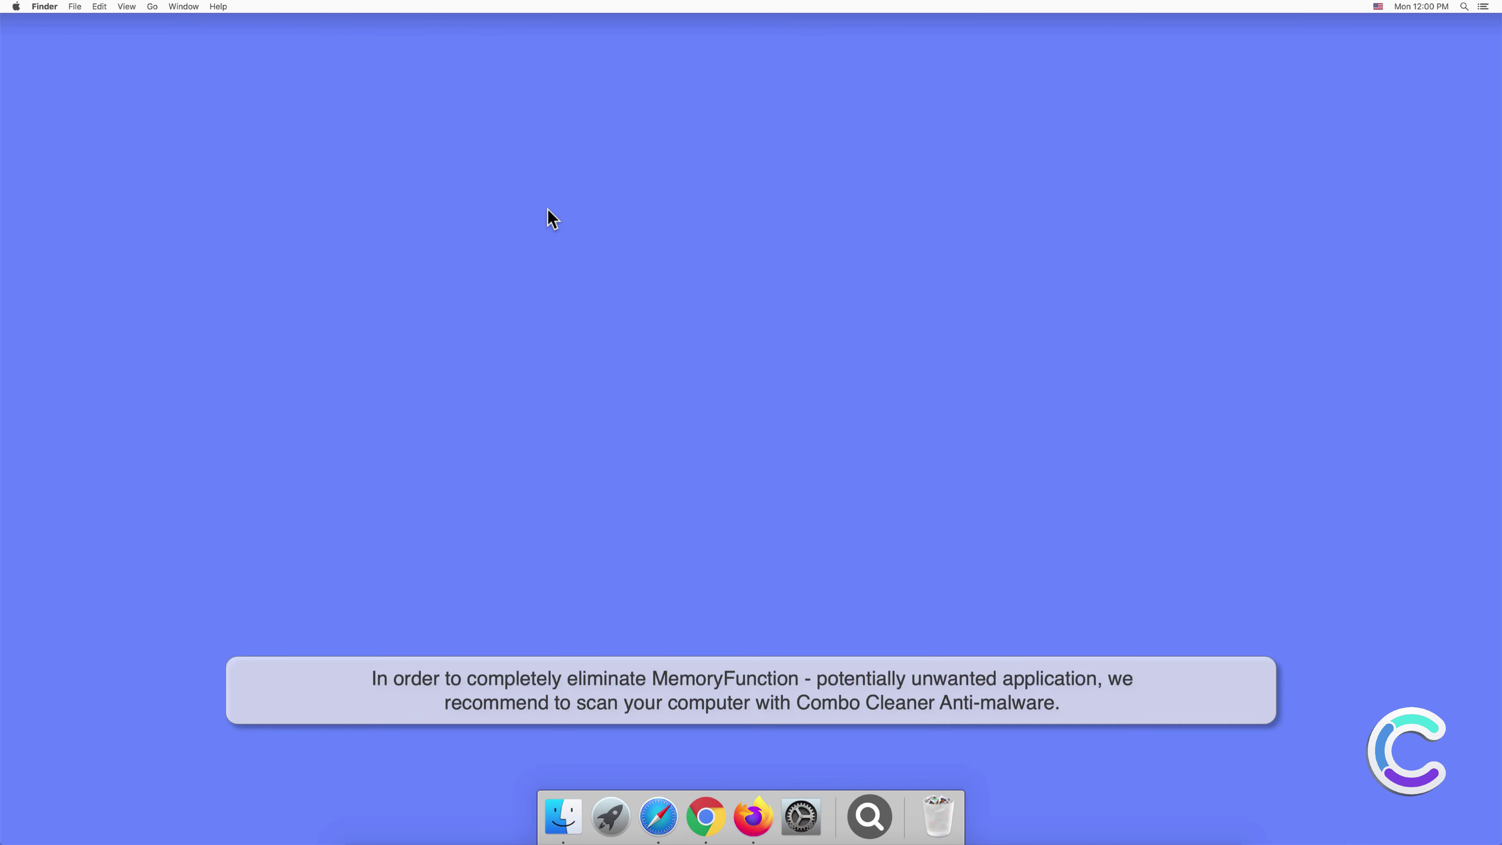
- Remove the magnifying-glass scanner app's icon from the Dock via Options > Remove from Dock
{"action": "right_click", "coordinate": [867, 810]}
{"action": "mouse_move", "coordinate": [902, 741]}
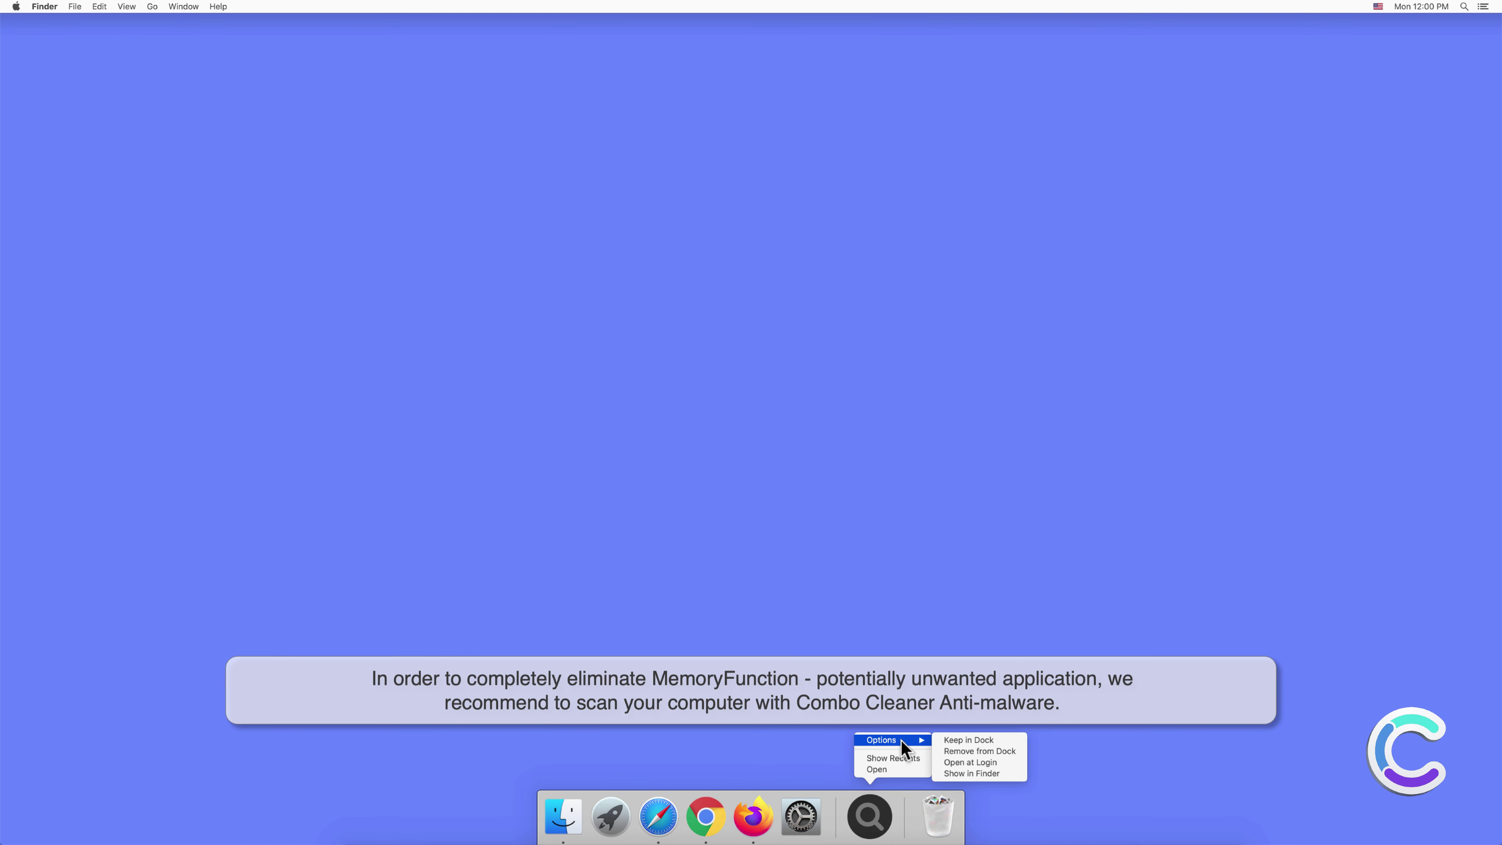
{"action": "left_click", "coordinate": [949, 751]}
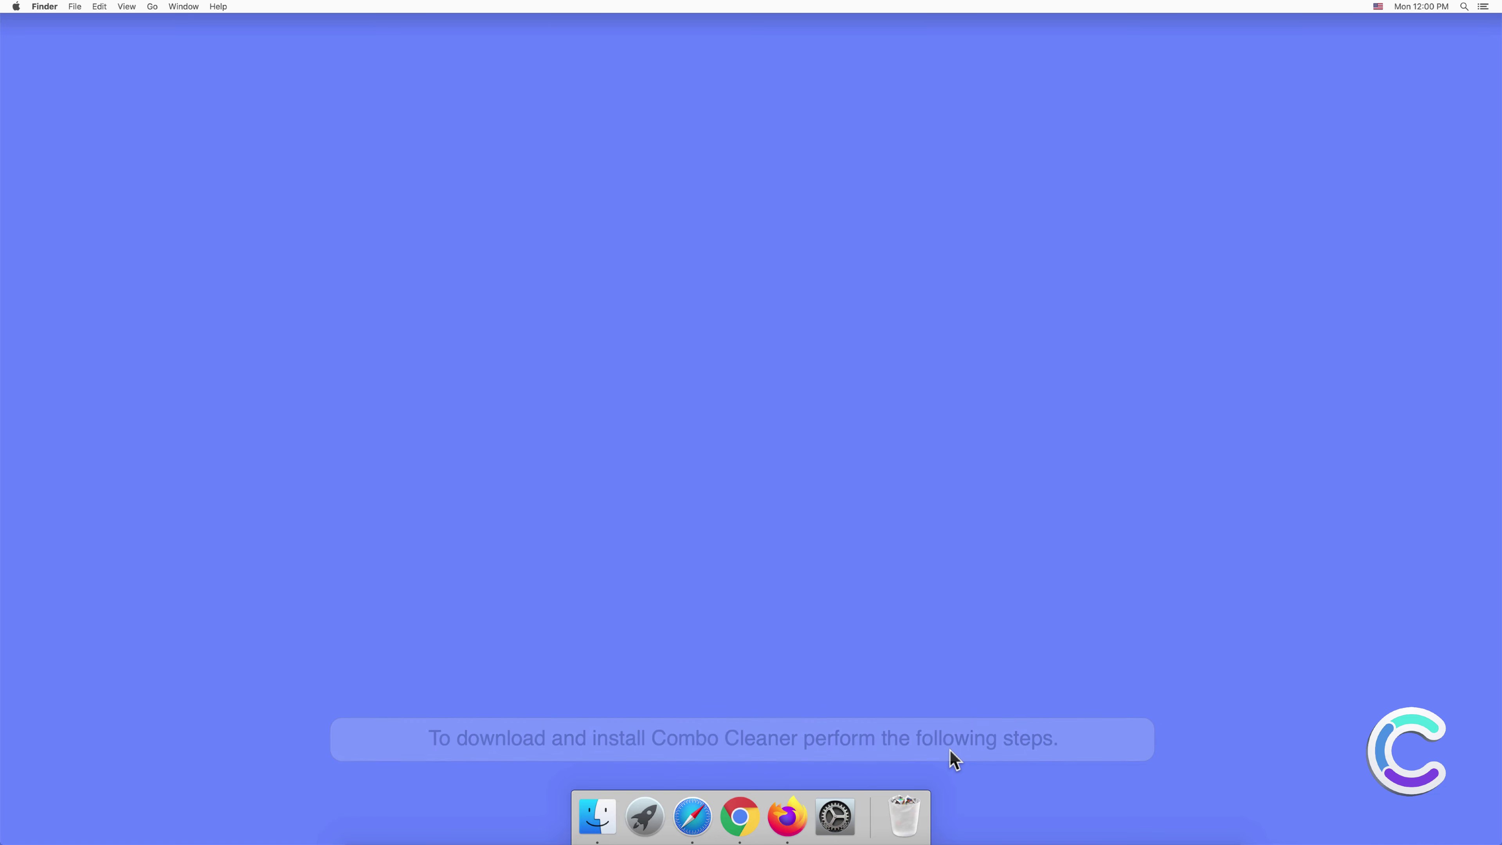
{"action": "left_click", "coordinate": [692, 816]}
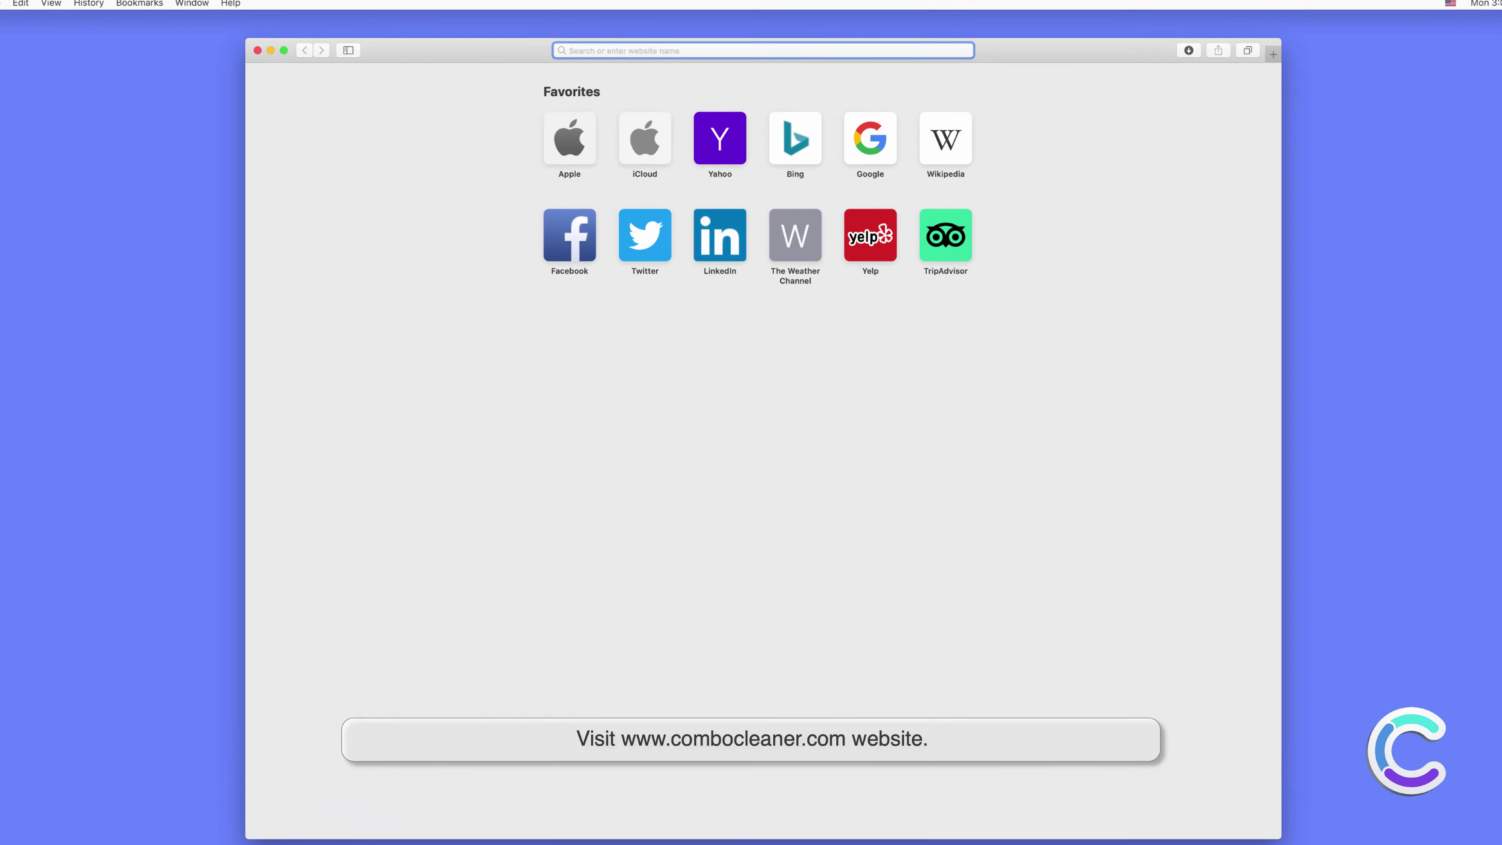
{"action": "type", "text": "www"}
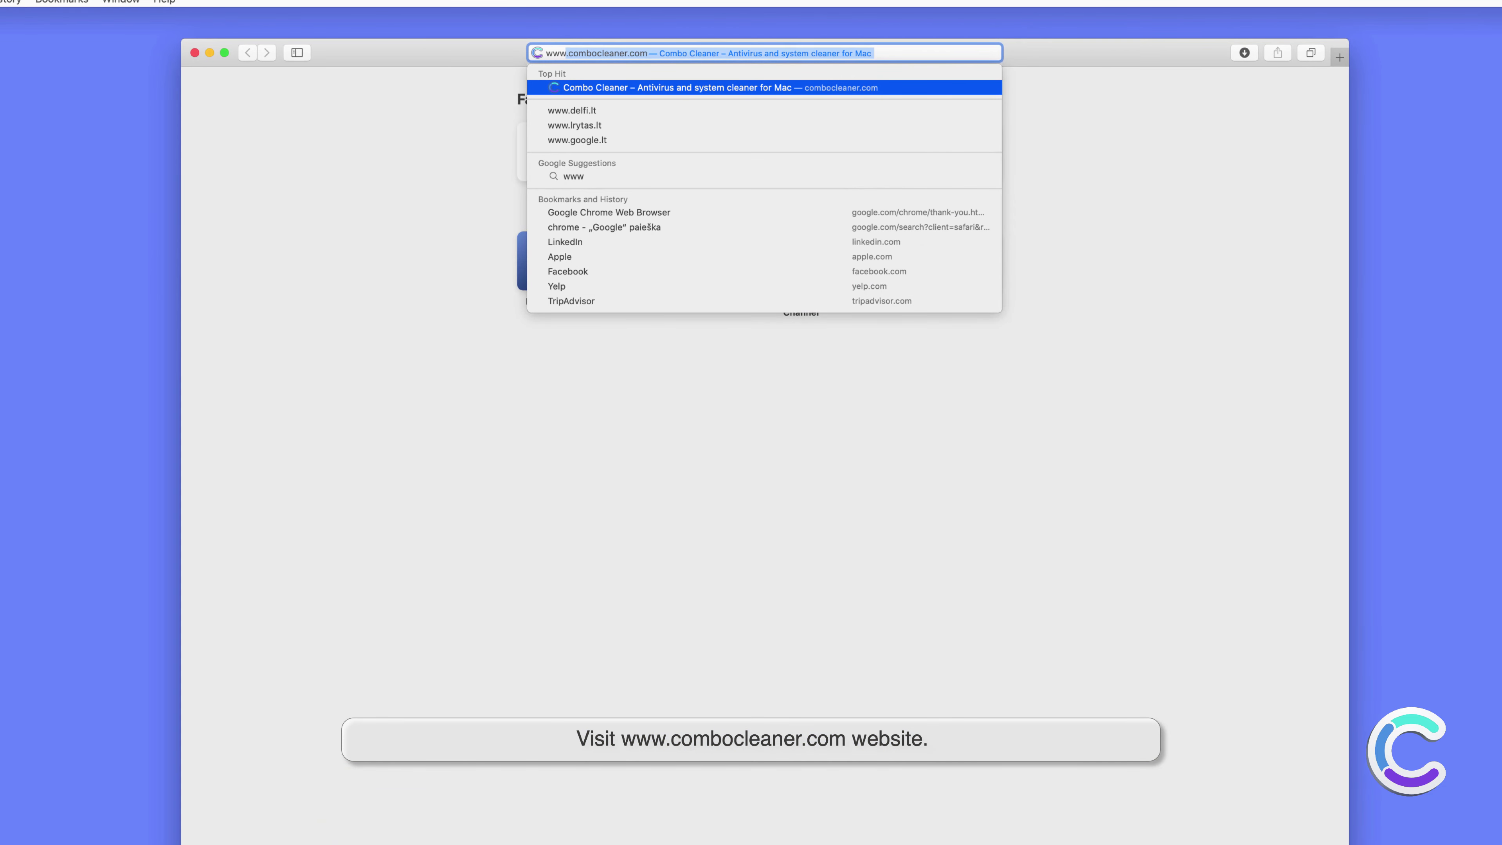
{"action": "type", "text": ".combocle"}
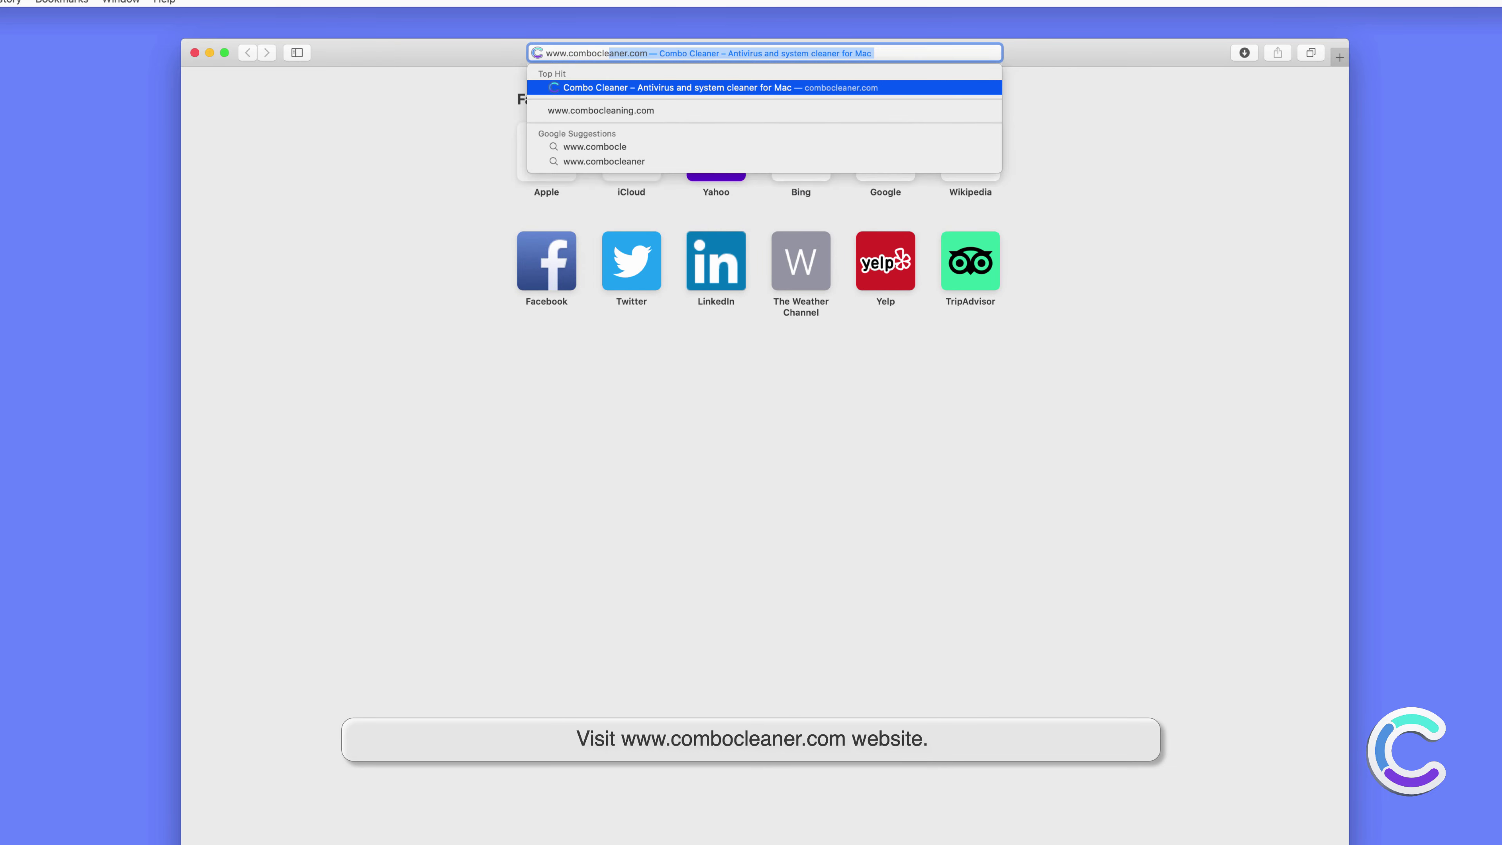
{"action": "type", "text": "aner.com"}
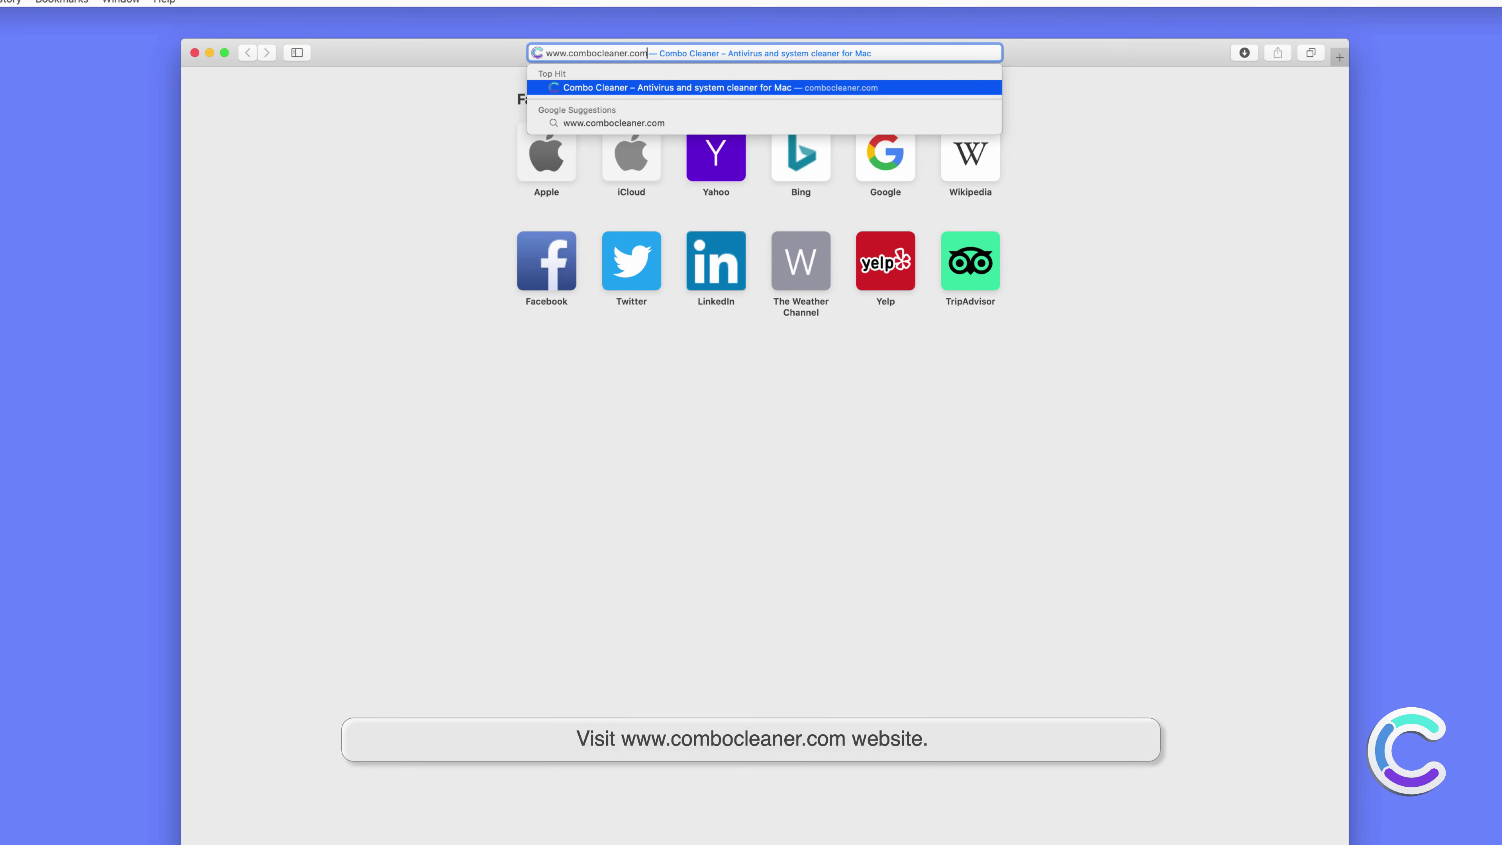
{"action": "key", "text": "Return"}
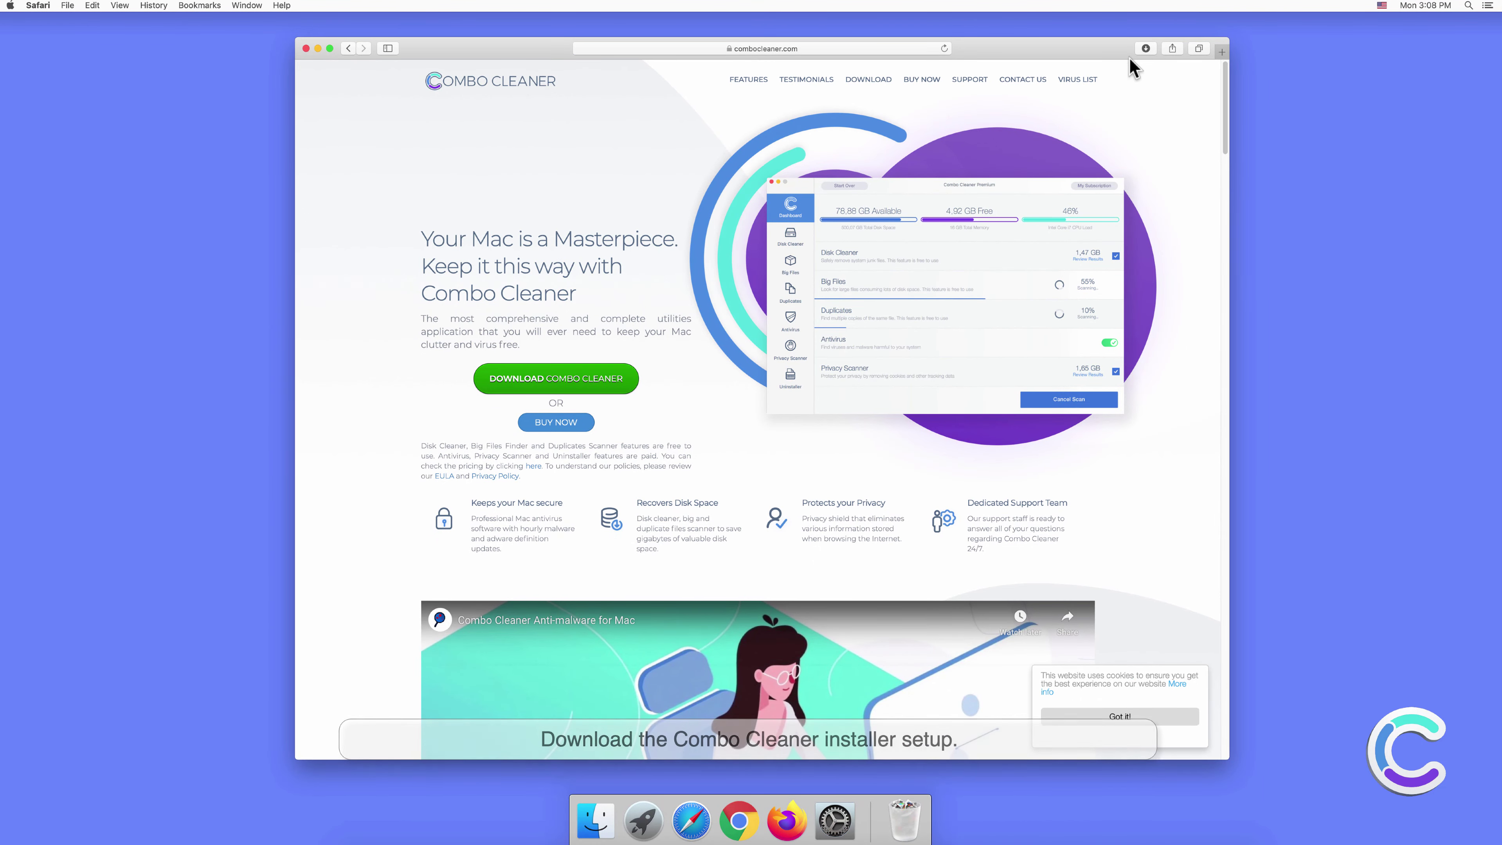
- Open combocleaner.dmg from Downloads, copy Combo Cleaner to Applications, and close the installer and Safari windows
{"action": "left_click", "coordinate": [1143, 50]}
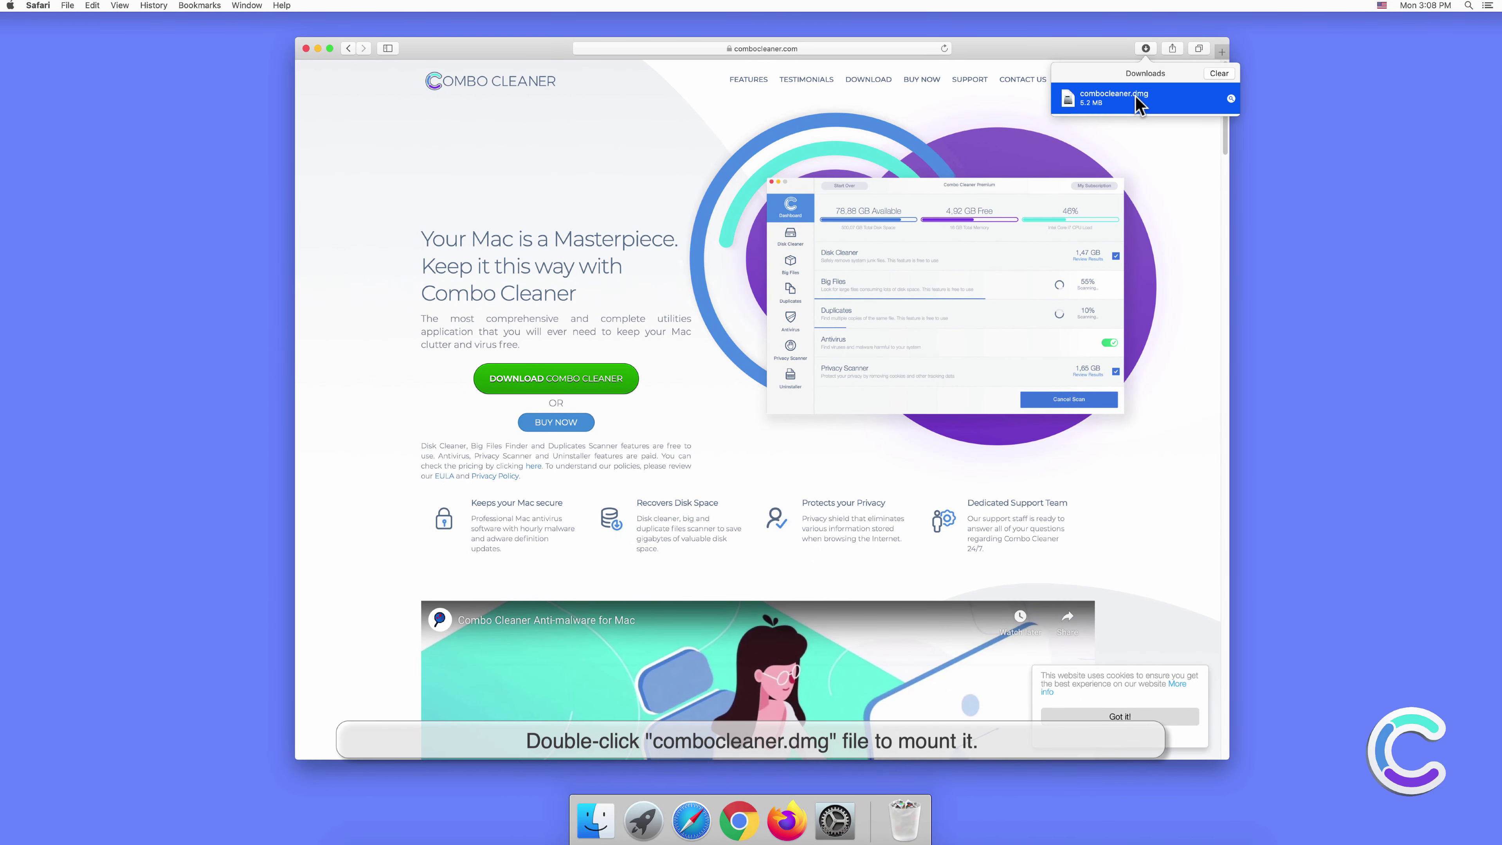
{"action": "double_click", "coordinate": [1134, 95]}
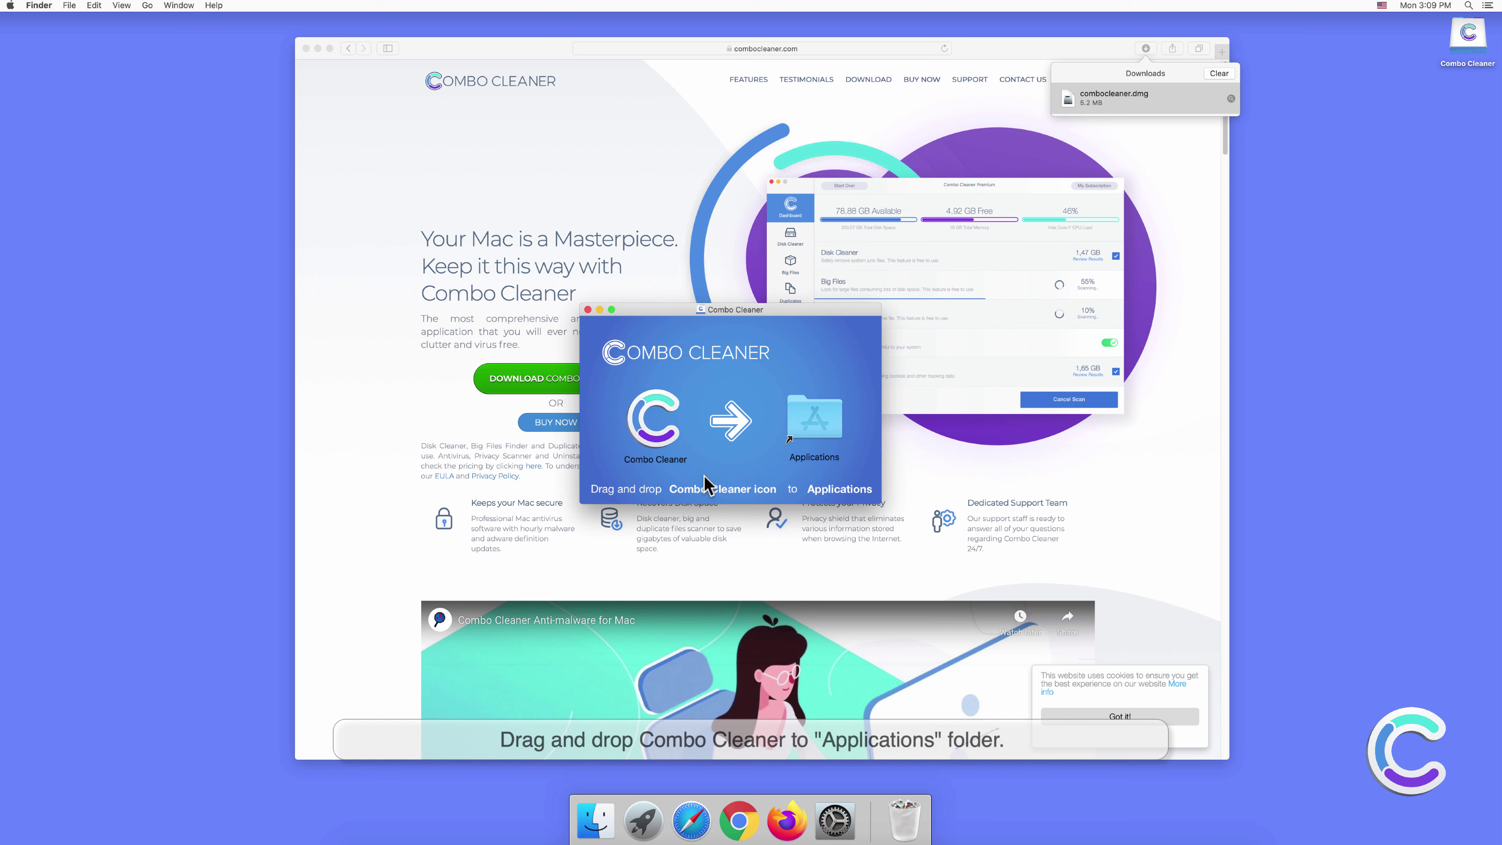
{"action": "left_click_drag", "start_coordinate": [648, 442], "coordinate": [808, 443]}
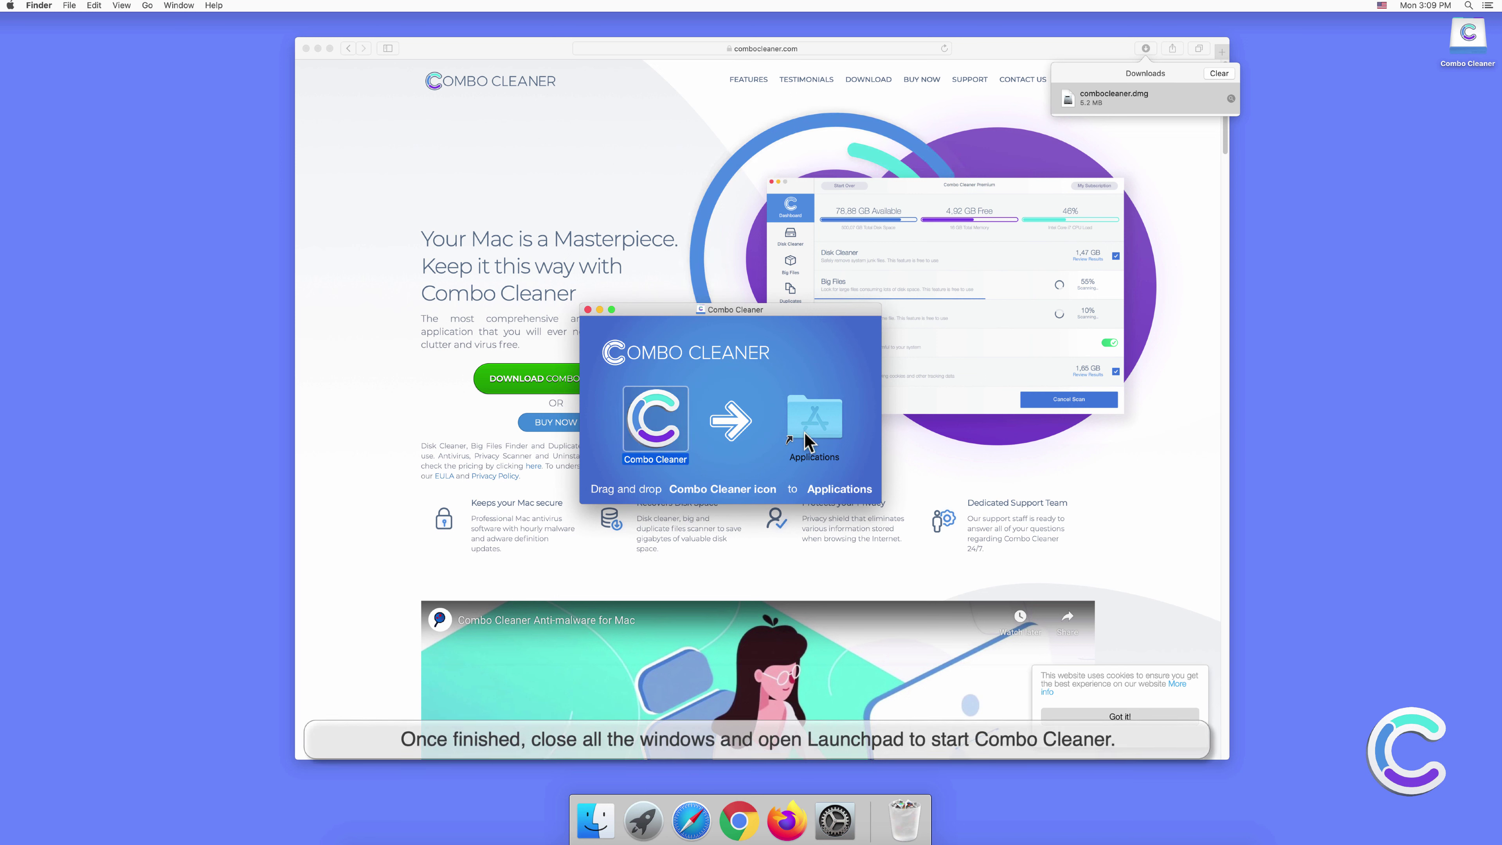
{"action": "left_click", "coordinate": [588, 310]}
{"action": "left_click", "coordinate": [307, 54]}
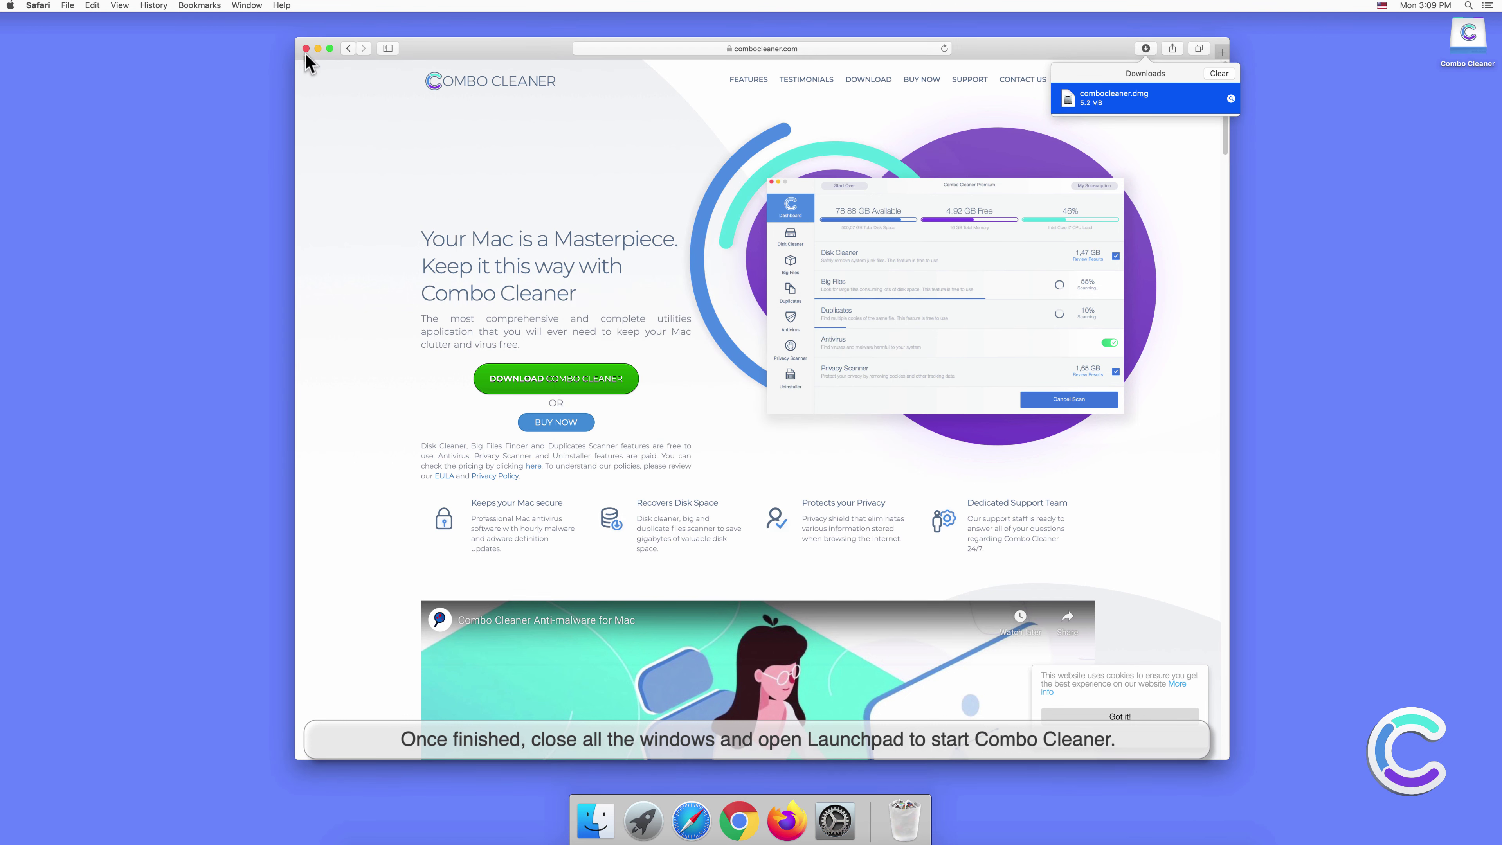
{"action": "left_click", "coordinate": [306, 50]}
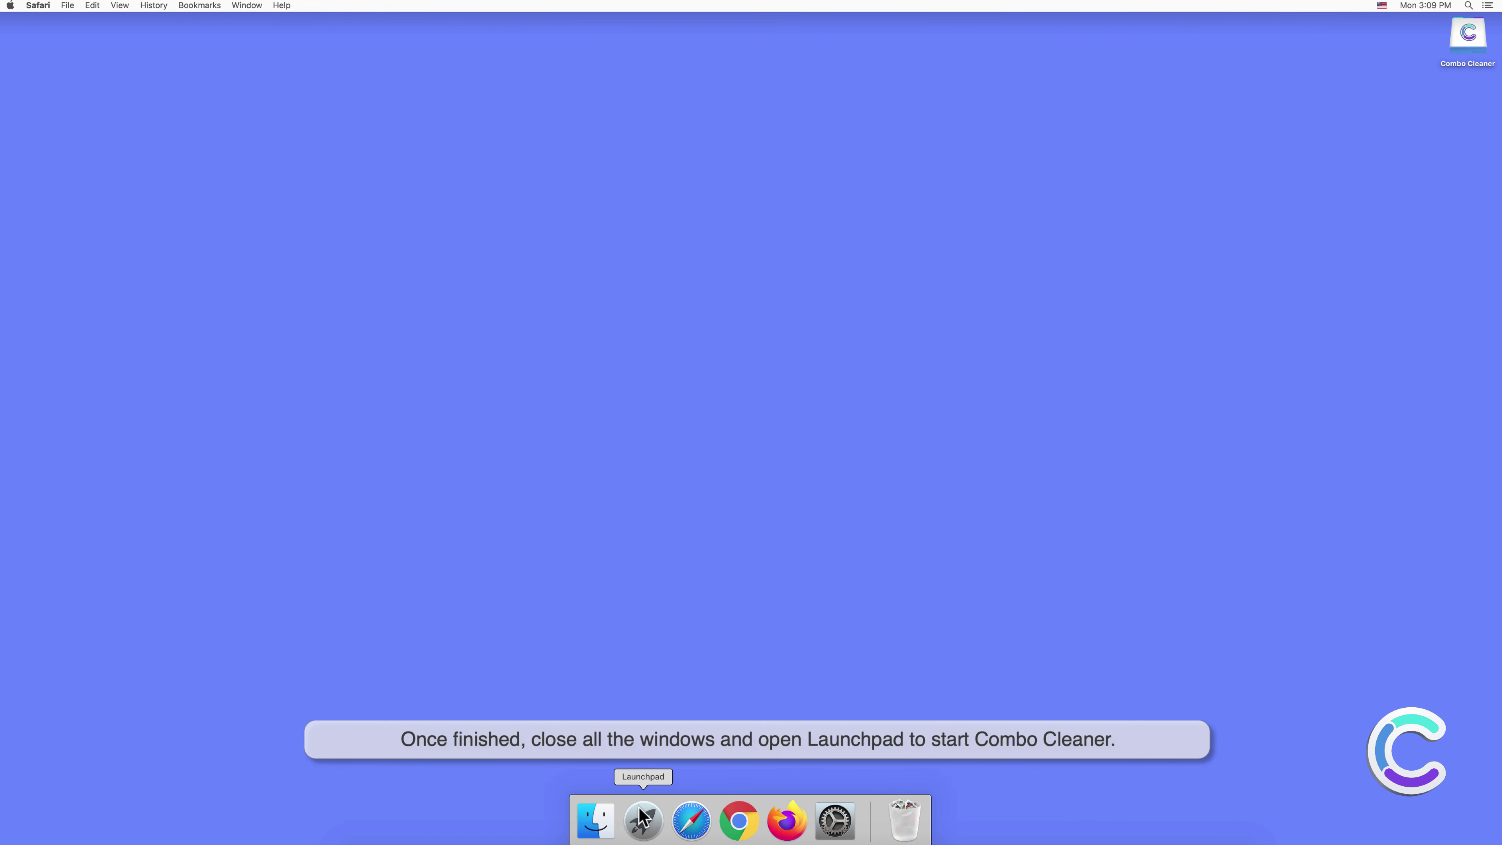
- Launch Combo Cleaner from Launchpad and confirm Open in the Internet-download security warning
{"action": "left_click", "coordinate": [643, 820]}
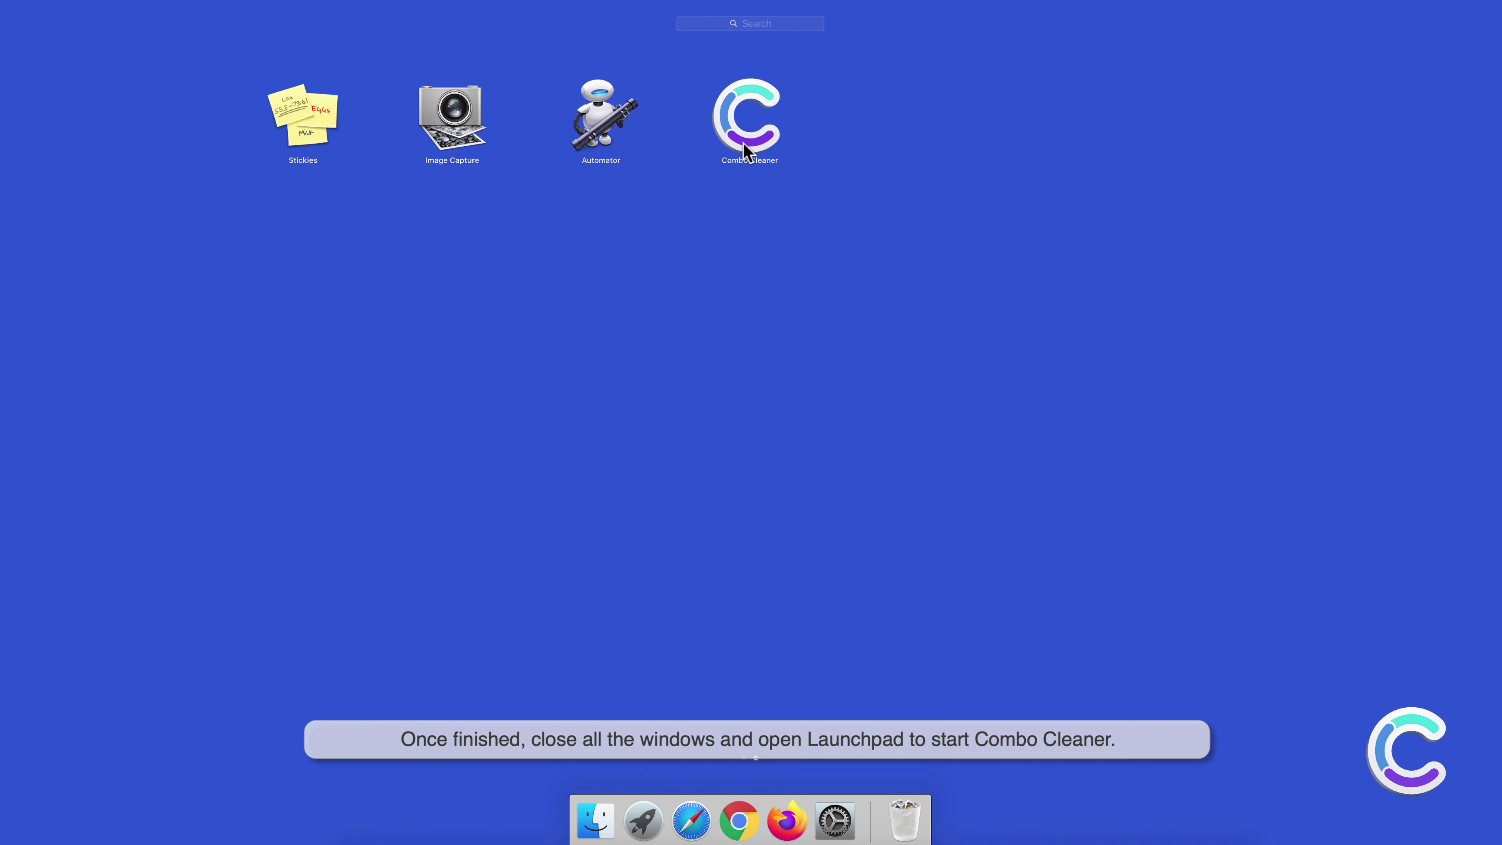
{"action": "left_click", "coordinate": [746, 118]}
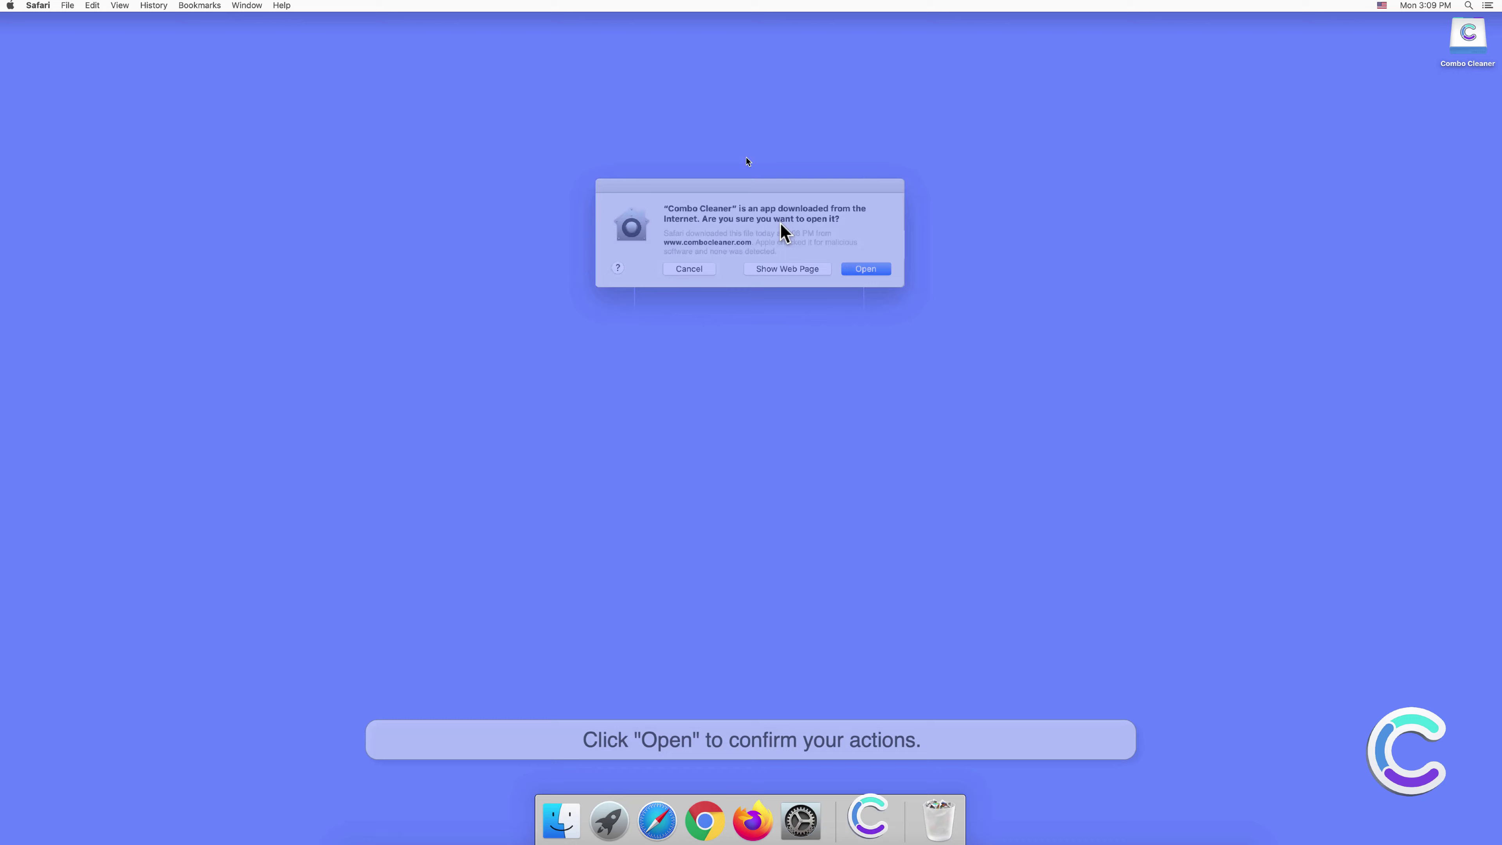
{"action": "left_click", "coordinate": [857, 266]}
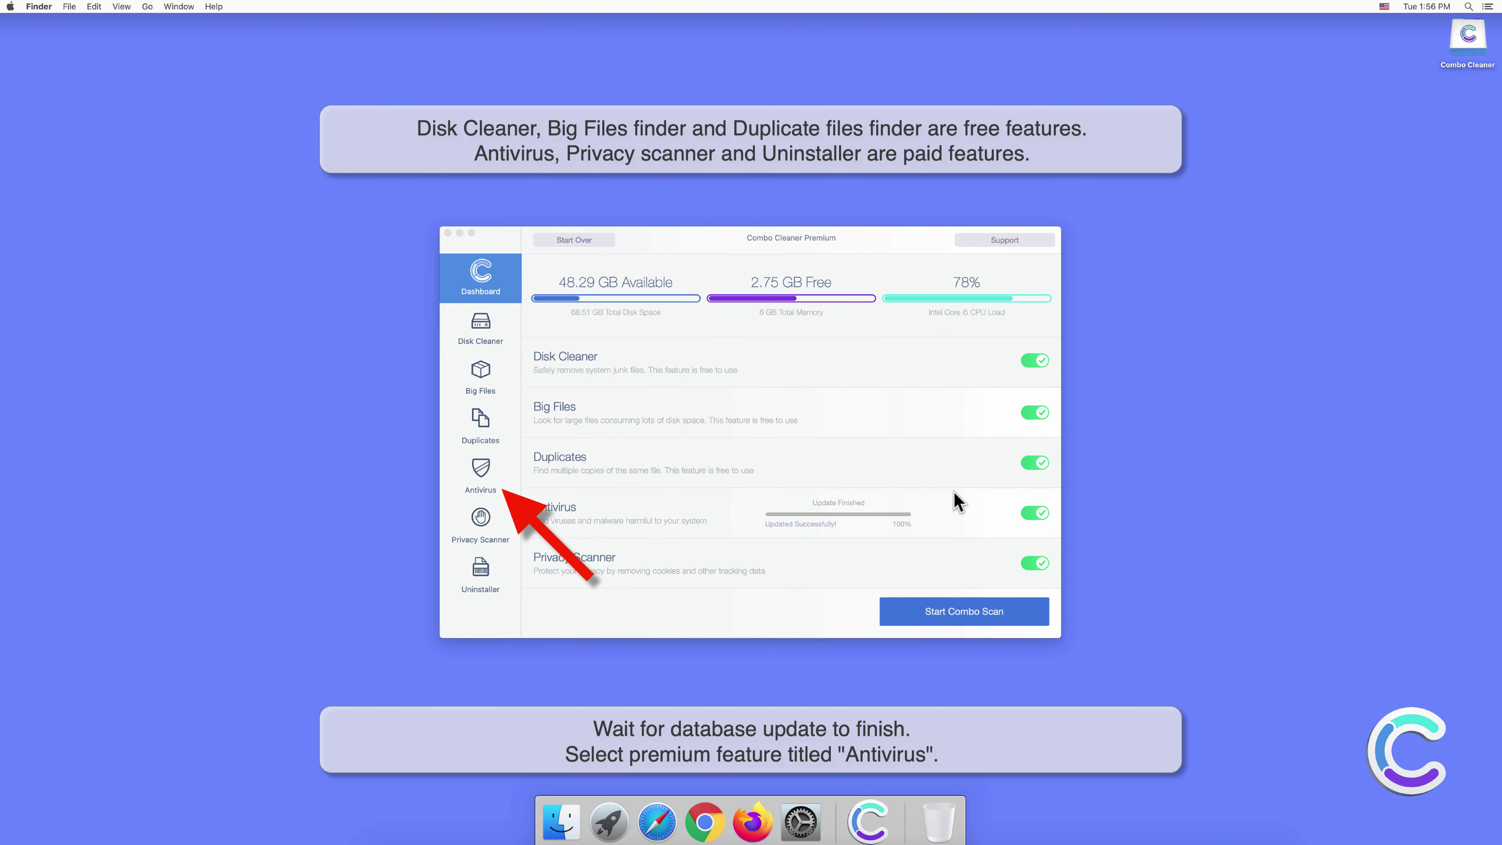
- Run a Full Scan from Combo Cleaner's Antivirus section
{"action": "left_click", "coordinate": [485, 469]}
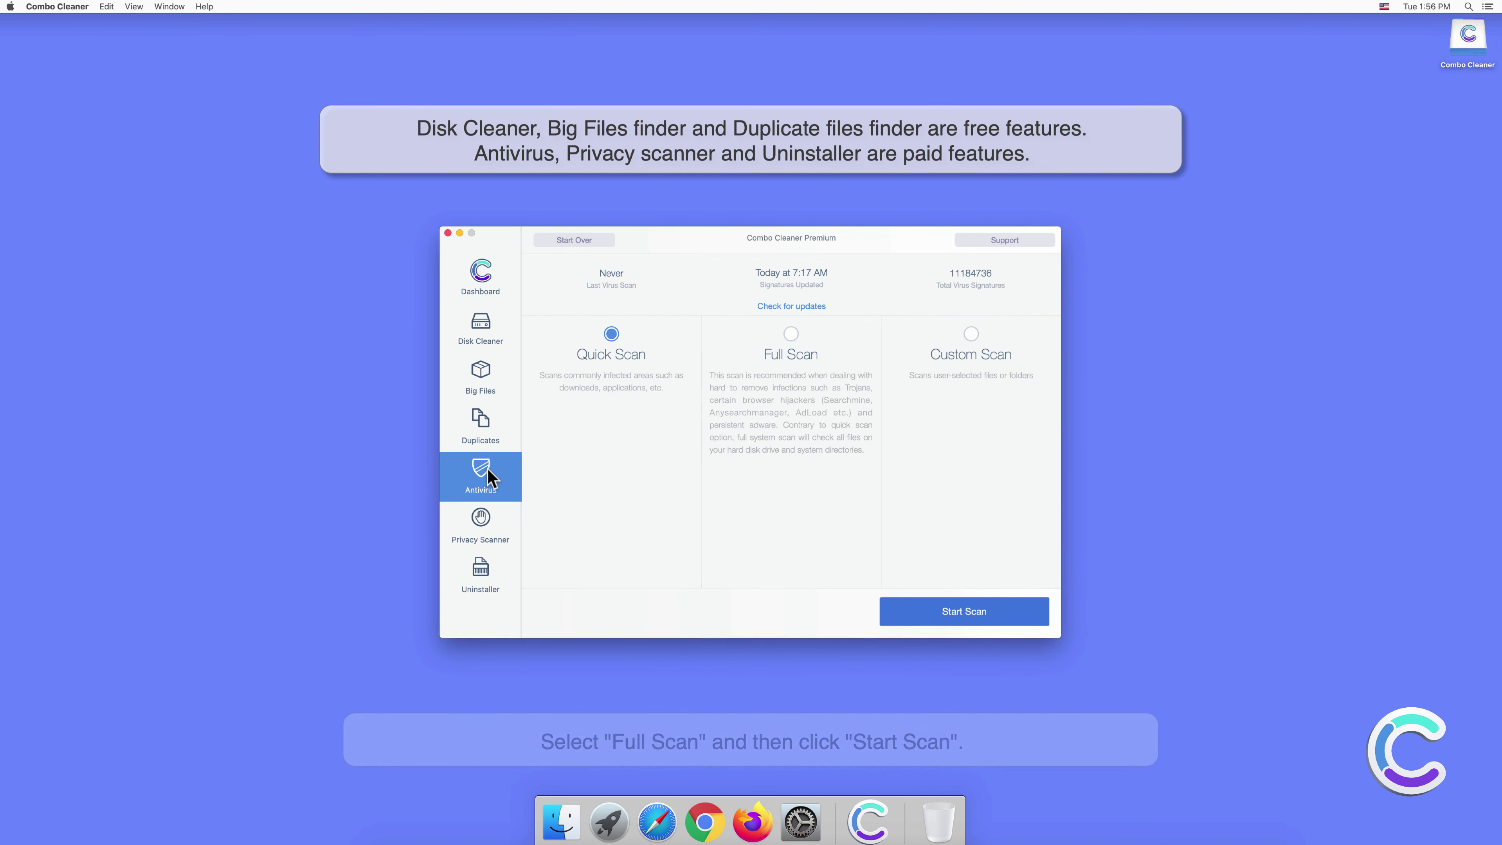
{"action": "left_click", "coordinate": [789, 334]}
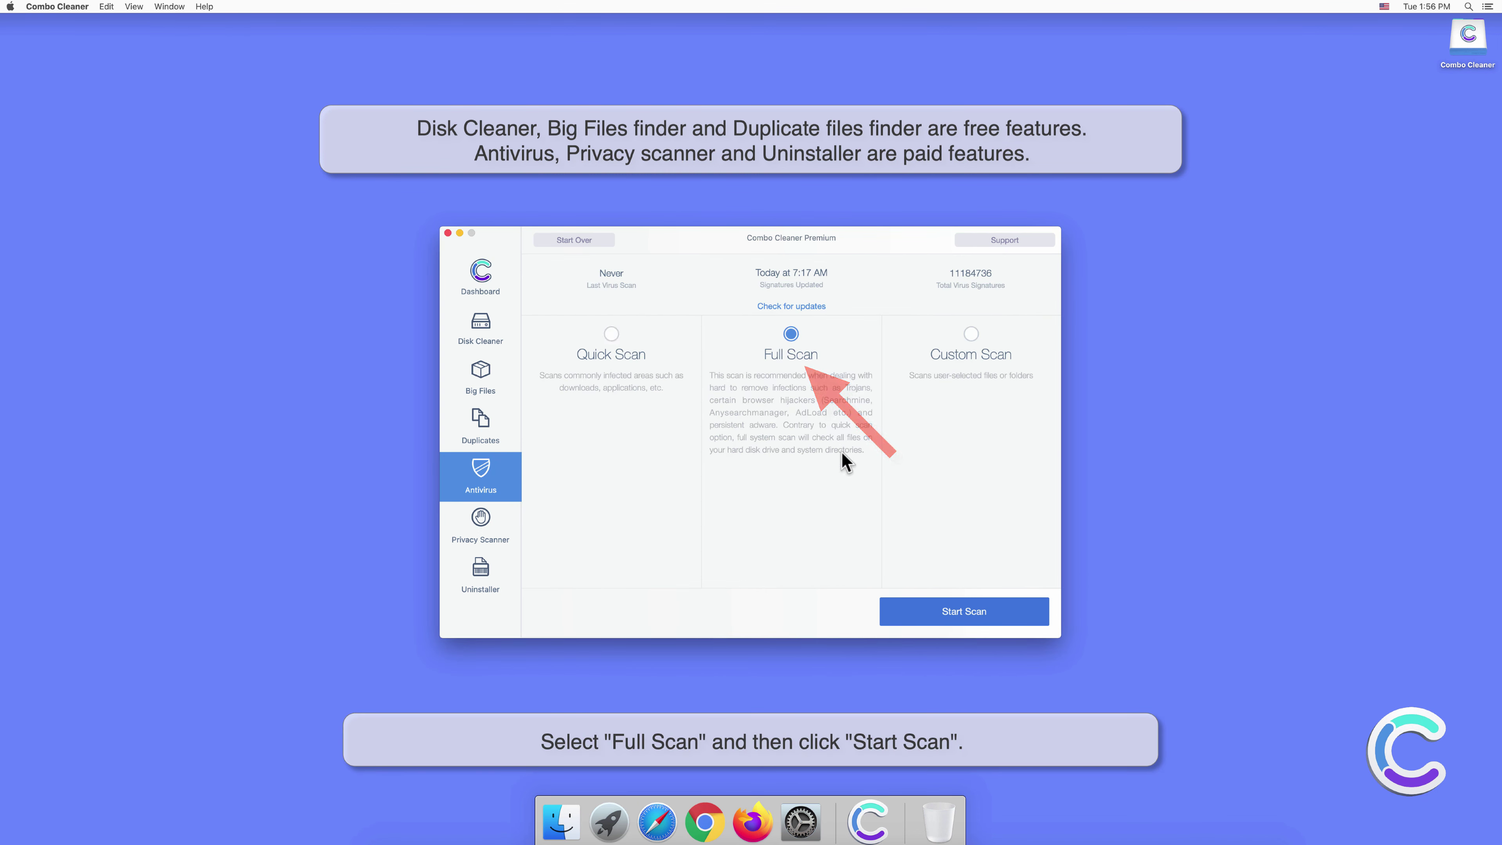
{"action": "left_click", "coordinate": [967, 613]}
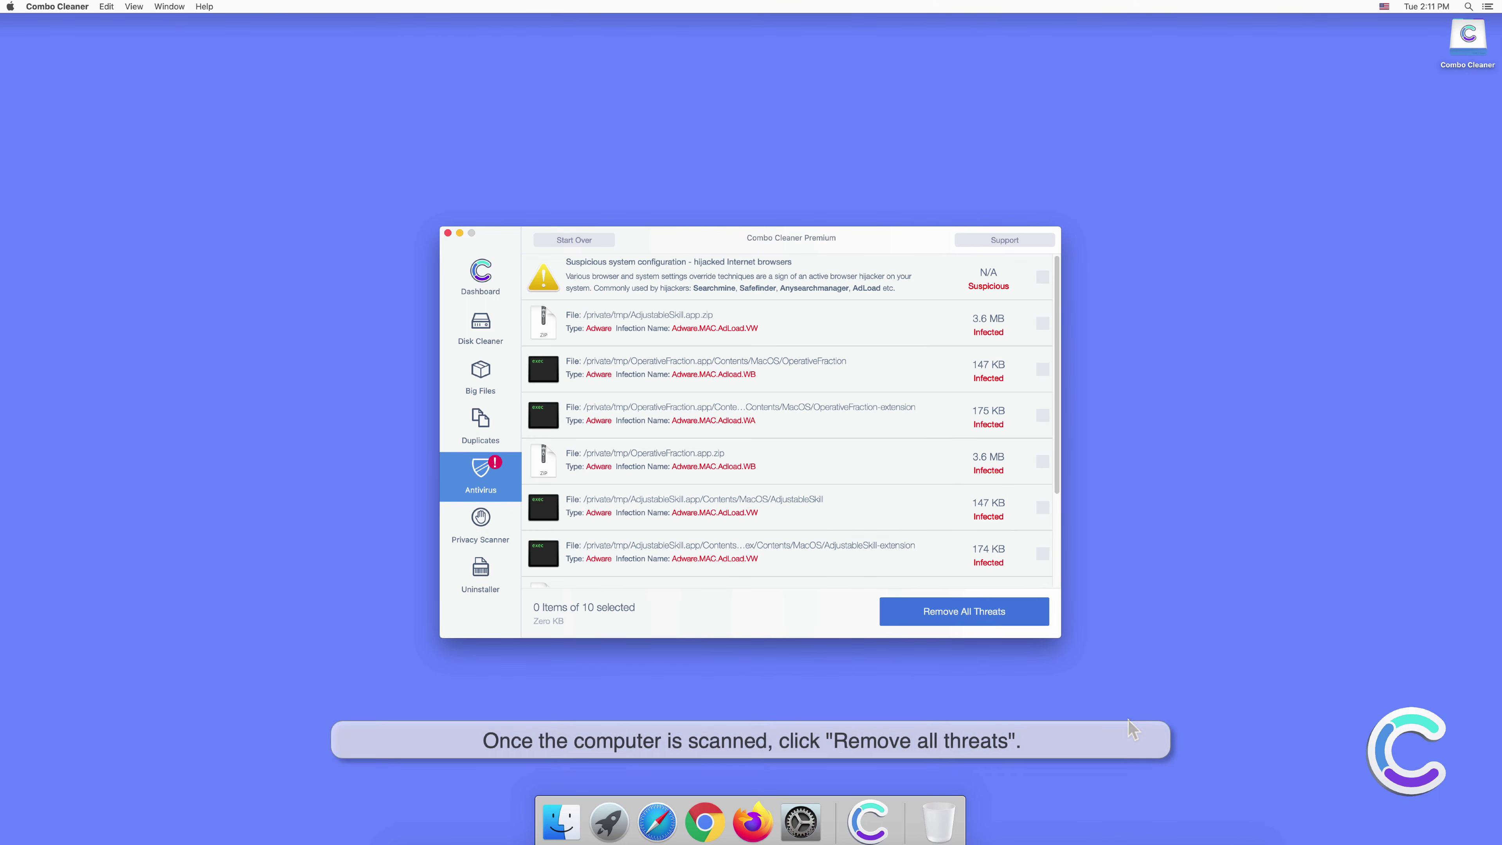
- Remove all threats, authenticate with the administrator password, and accept restarting the Mac now
{"action": "left_click", "coordinate": [974, 615]}
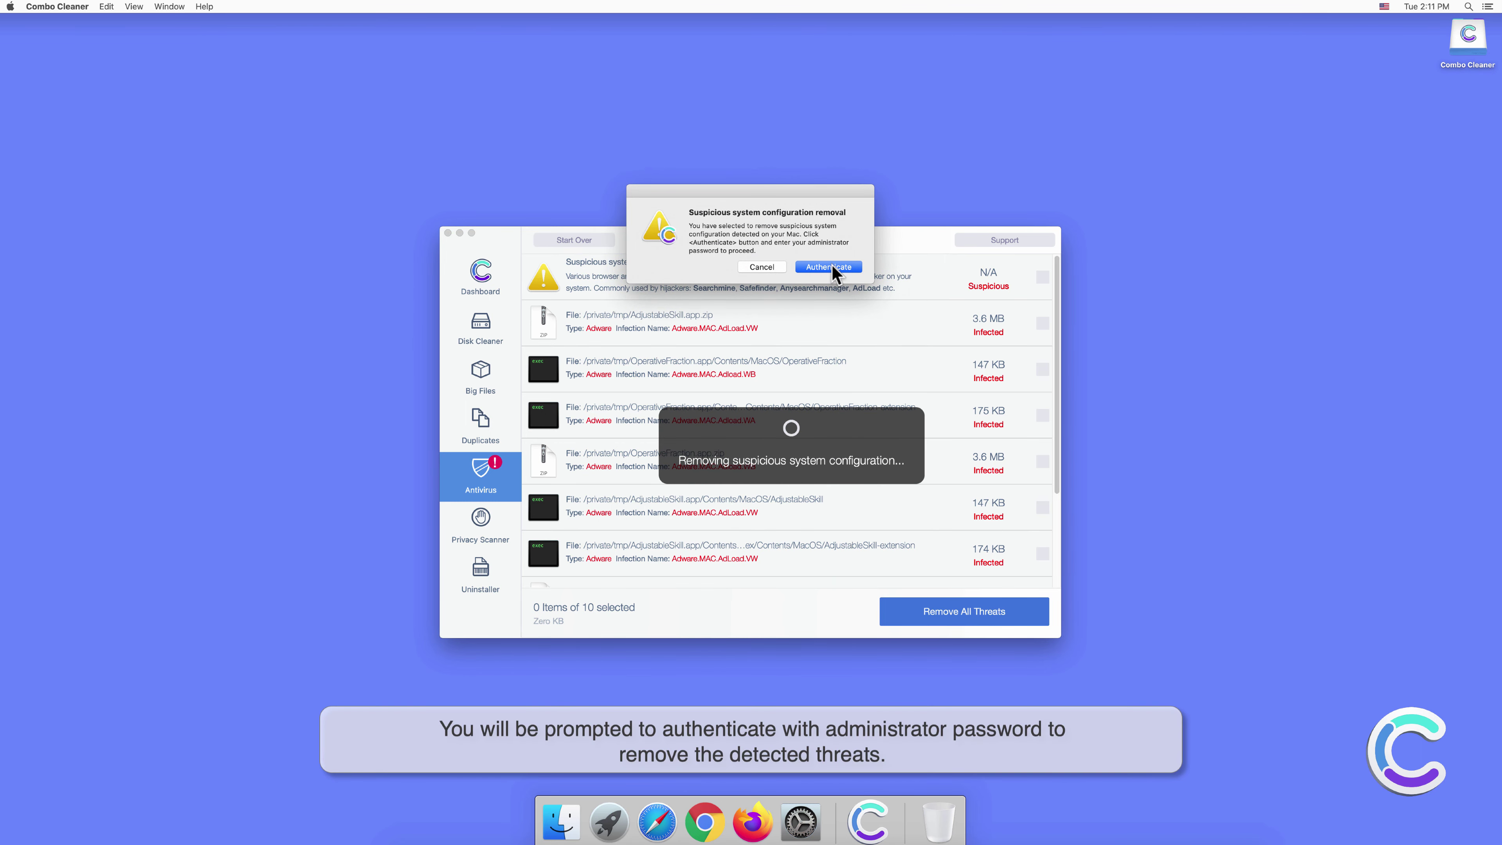
{"action": "left_click", "coordinate": [834, 269]}
{"action": "left_click", "coordinate": [833, 264]}
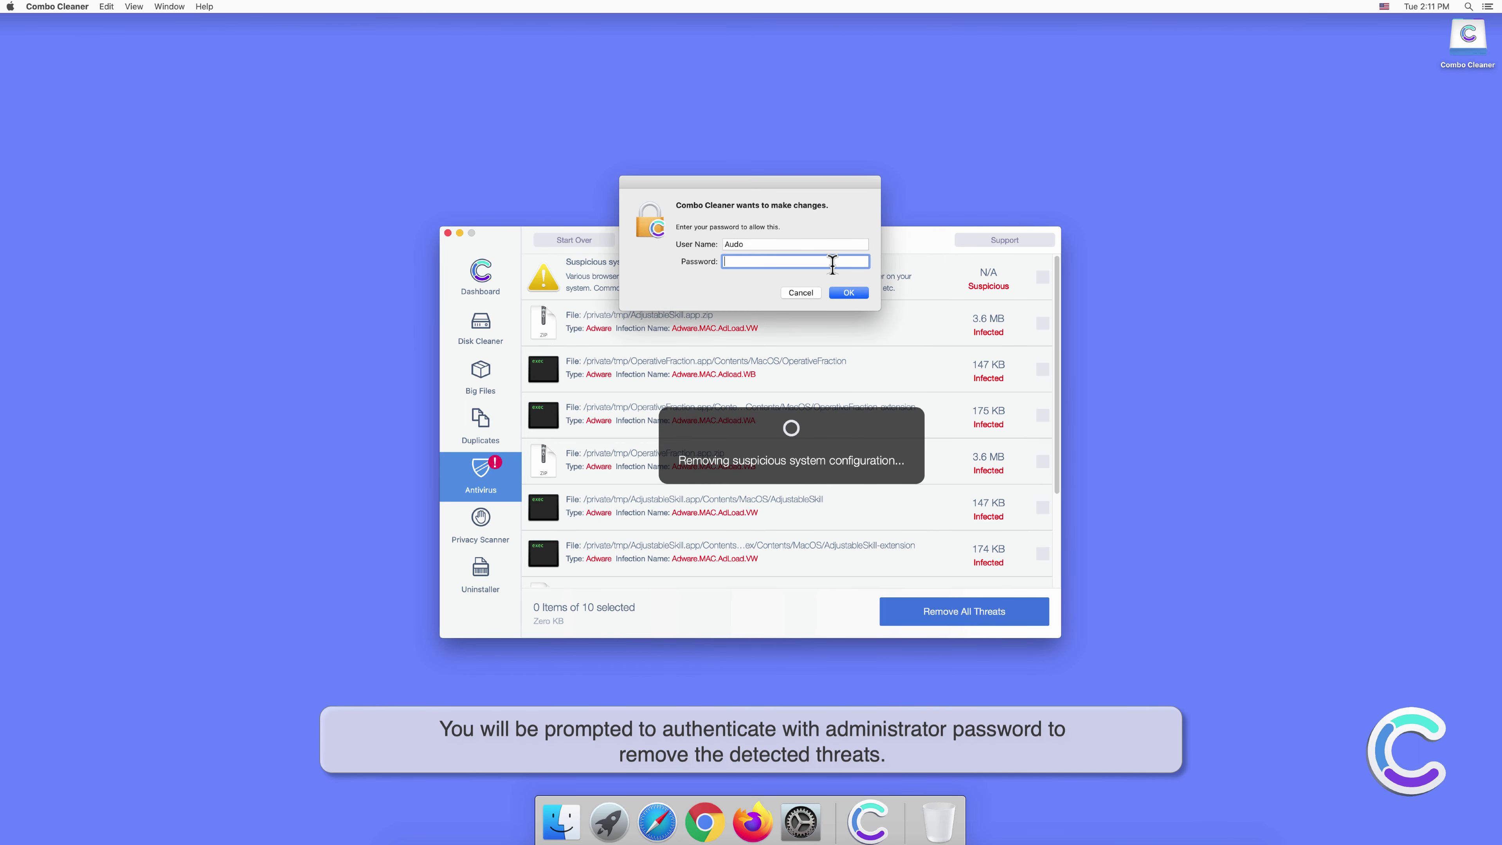
{"action": "type", "text": "••••••"}
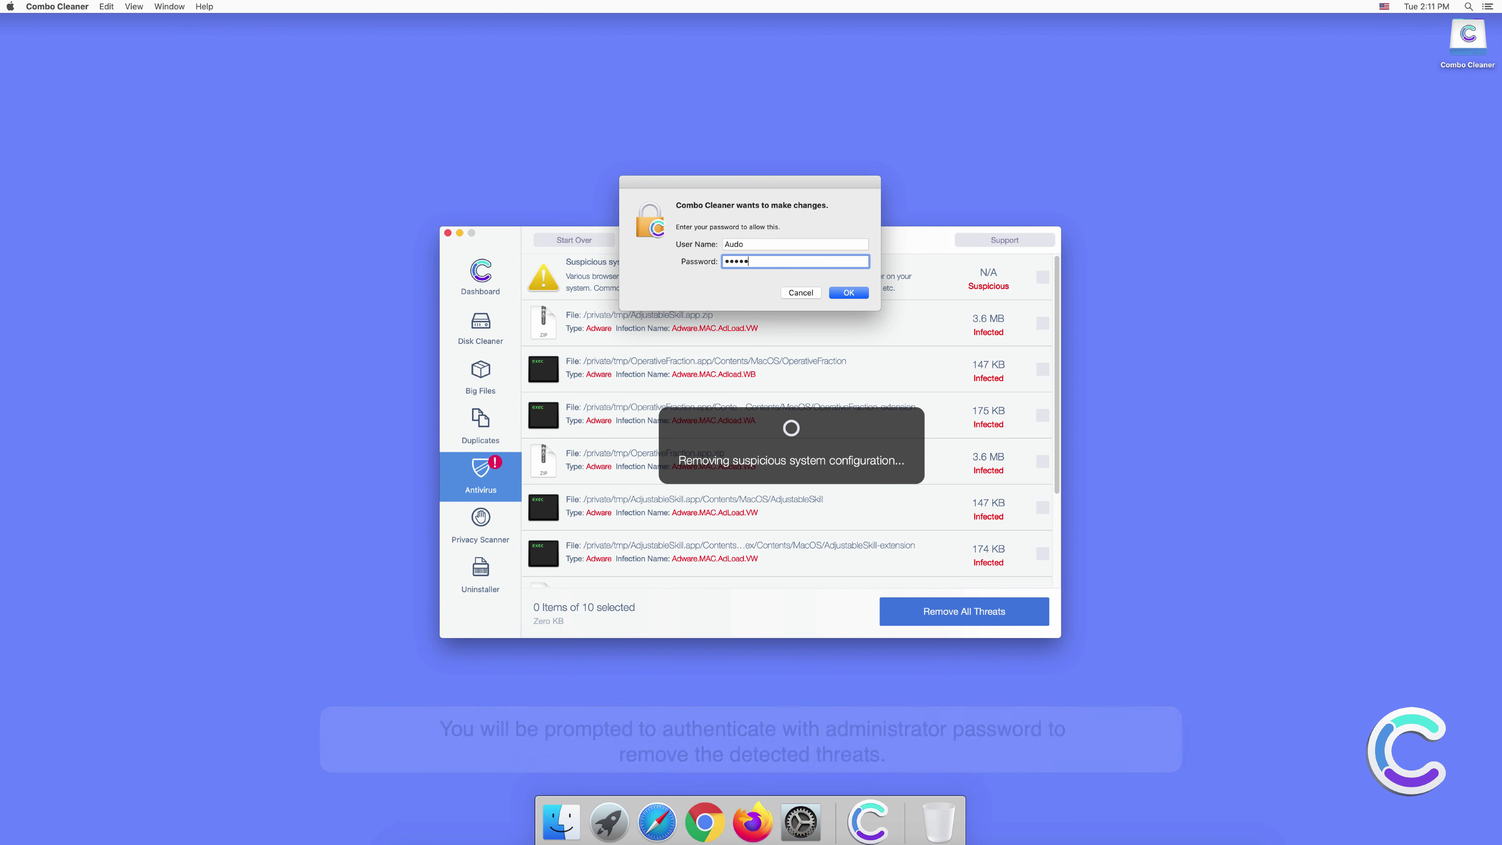
{"action": "left_click", "coordinate": [846, 294]}
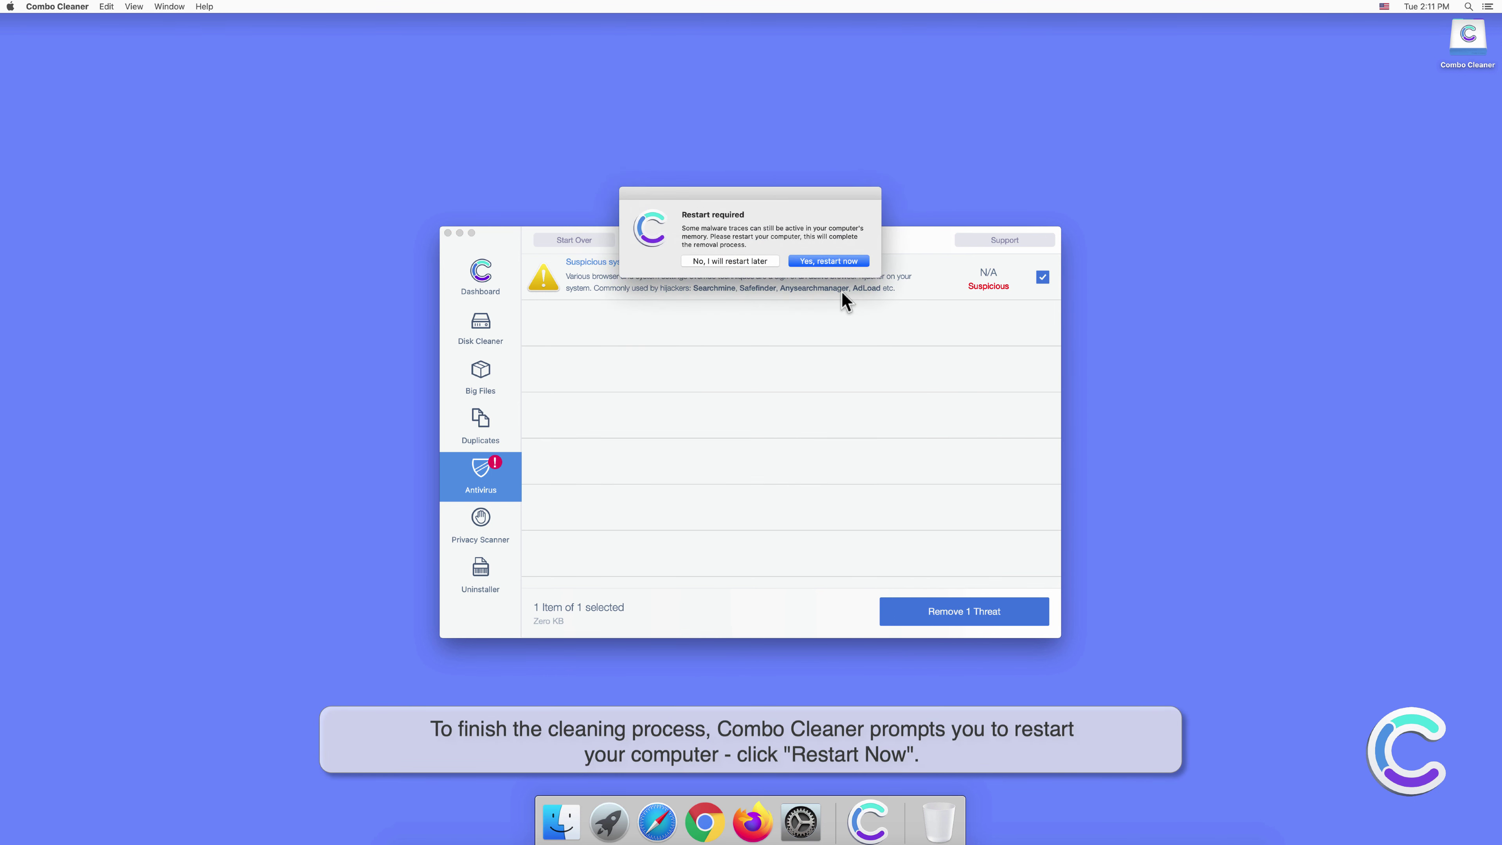
{"action": "left_click", "coordinate": [839, 264]}
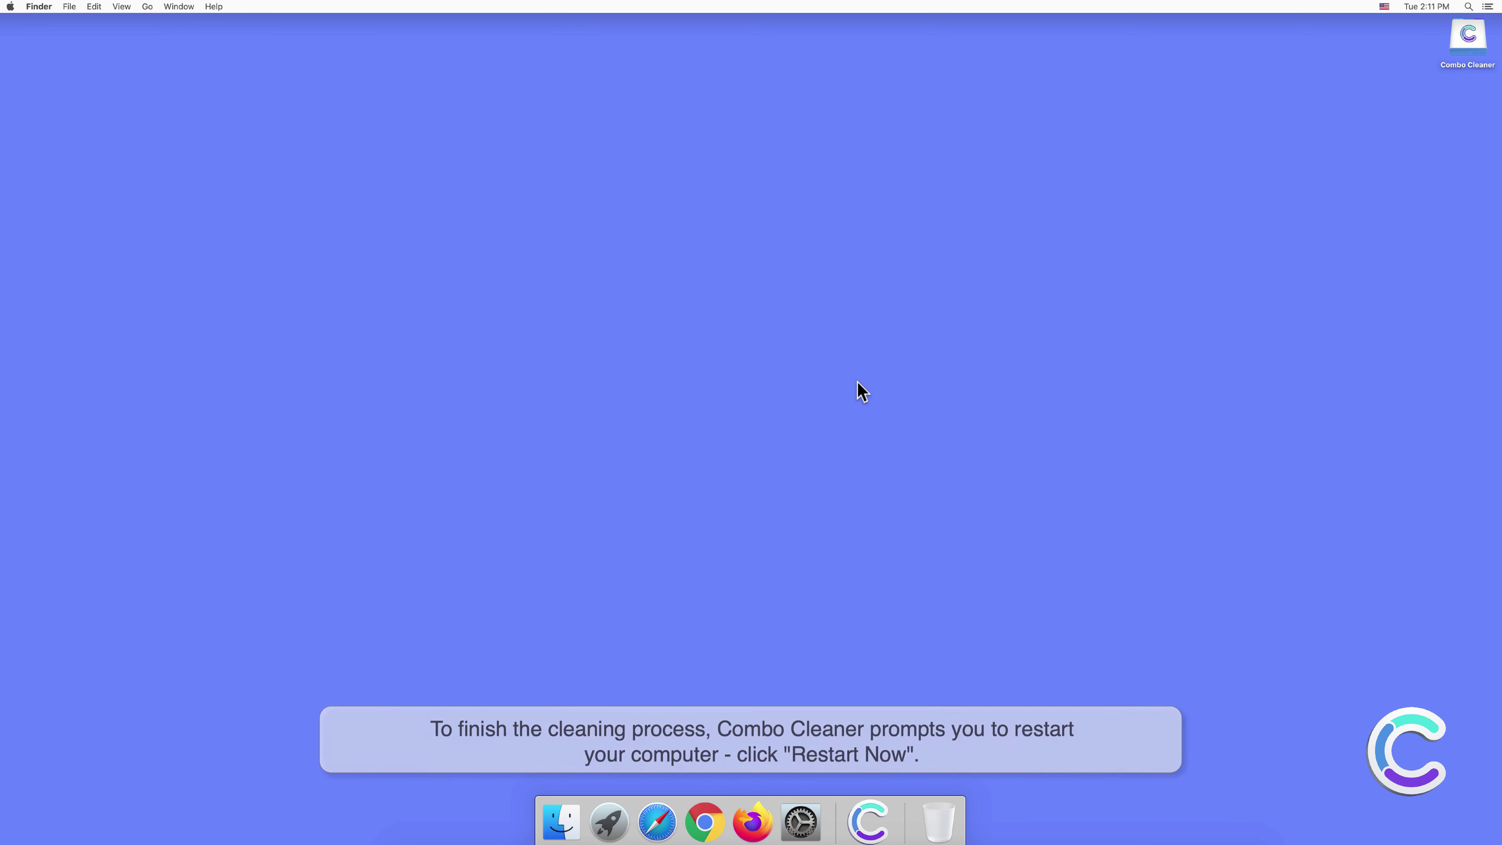